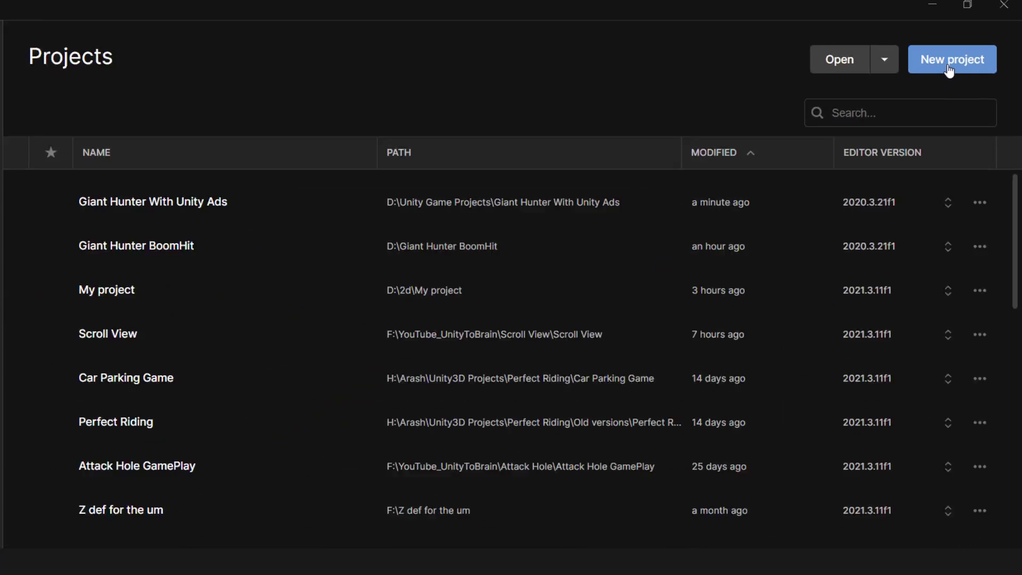
- Start a new Unity Hub project using the 2D Platformer Microgame template
click(923, 80)
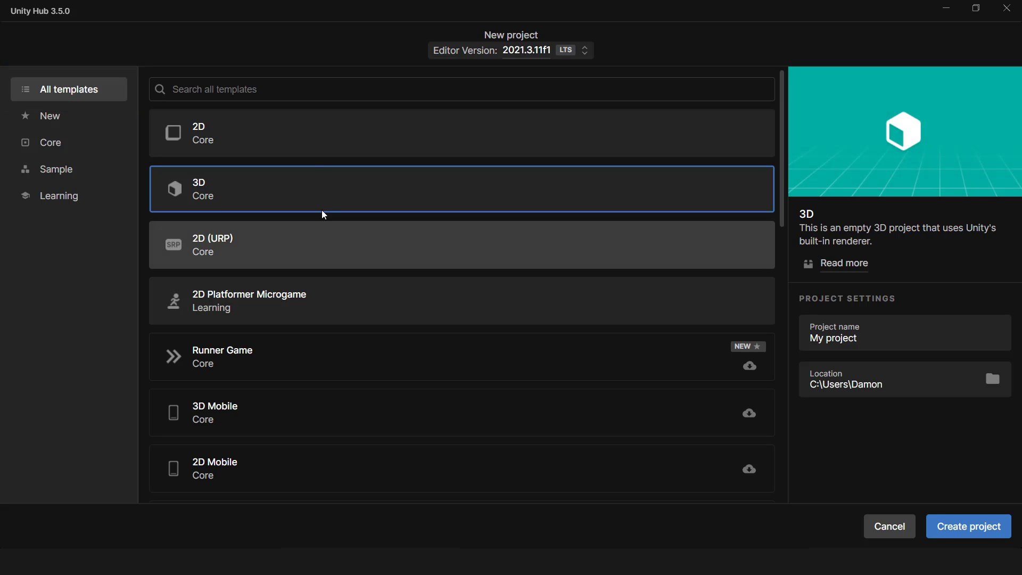
scroll(337, 237, down, 3)
scroll(347, 260, up, 2)
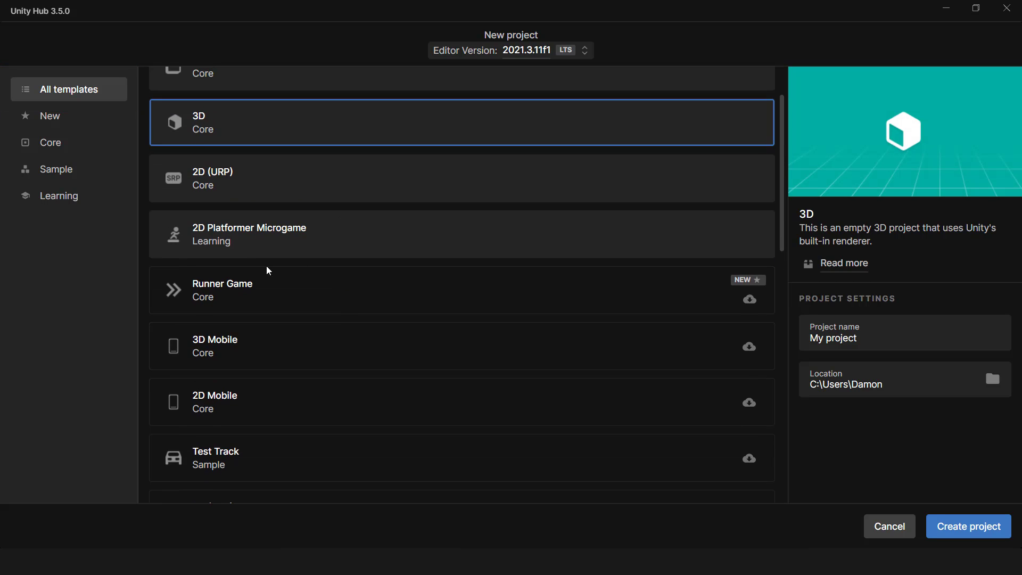
click(335, 240)
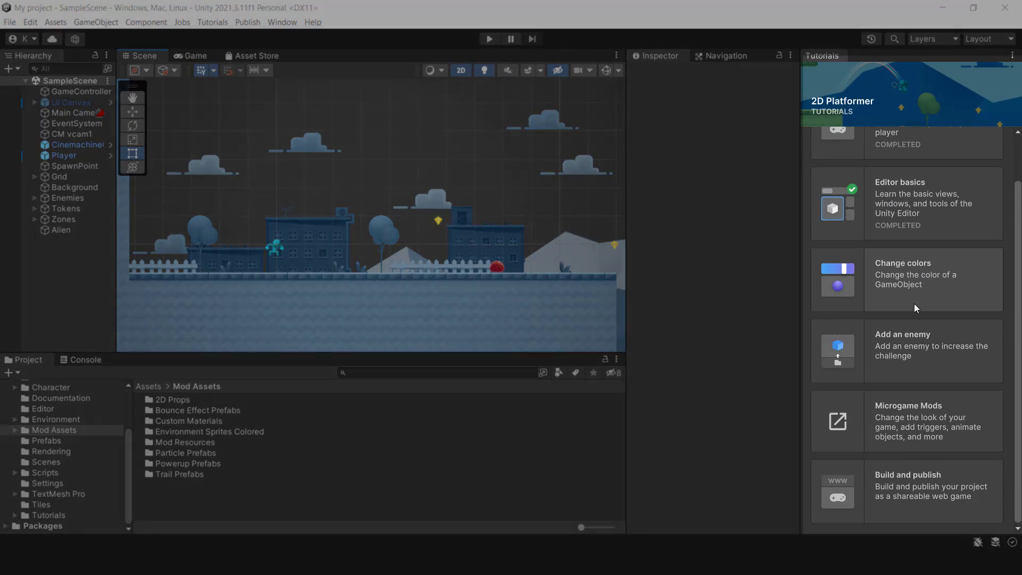
scroll(927, 345, up, 1)
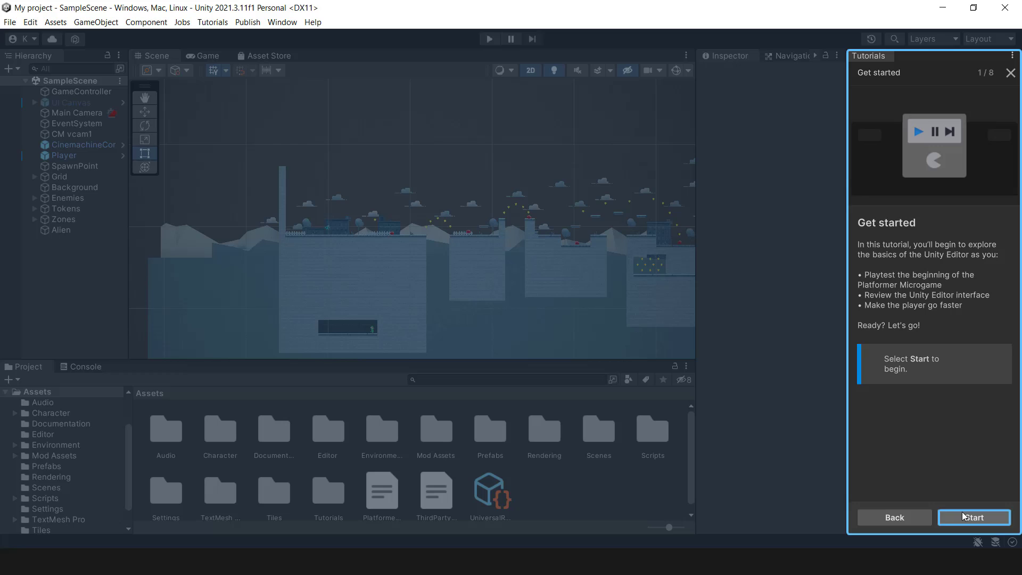
- Begin Get started, then play the level, running right and jumping, and stop Play Mode
click(963, 515)
click(489, 39)
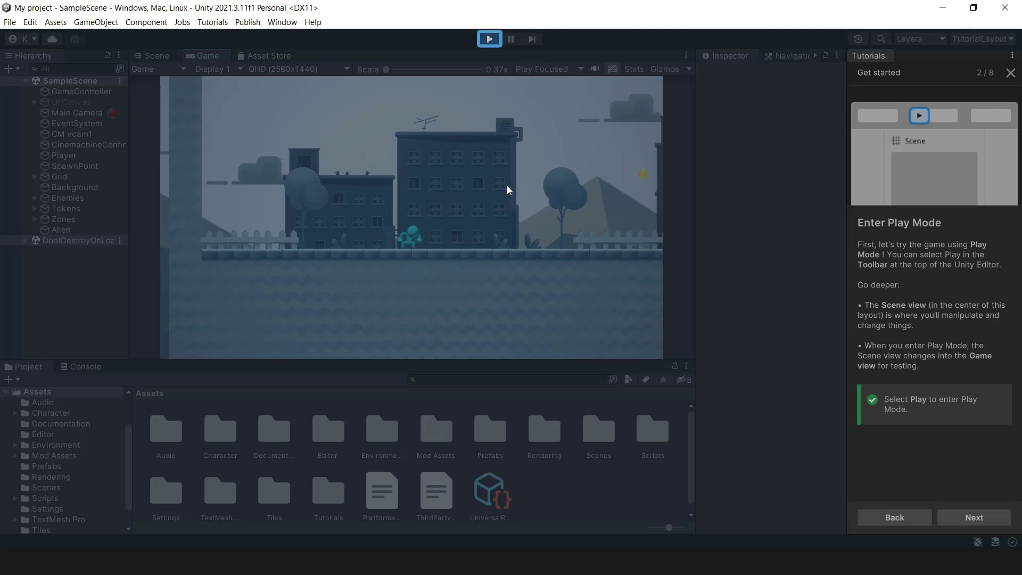
key(d)
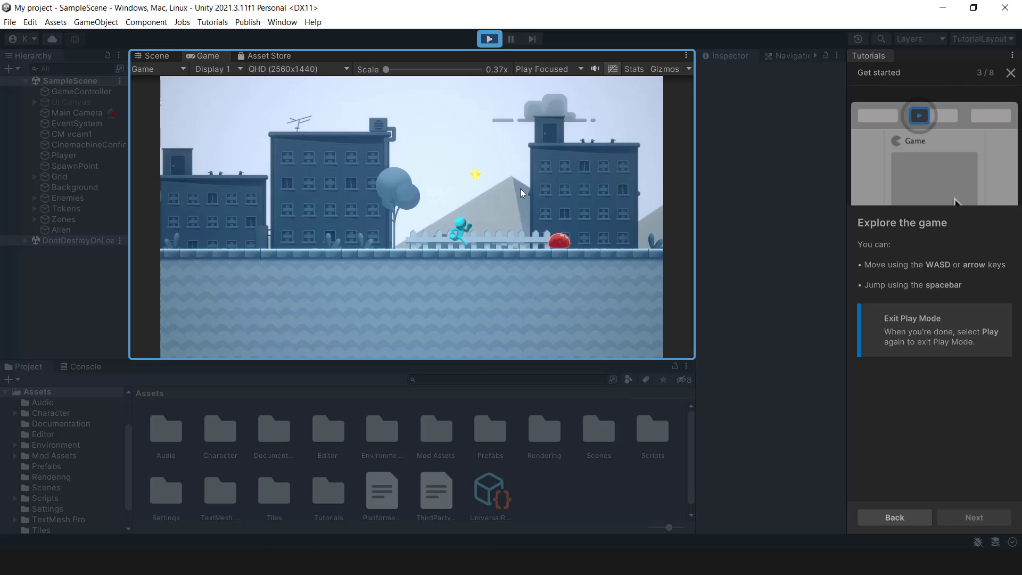
key(space)
key(d)
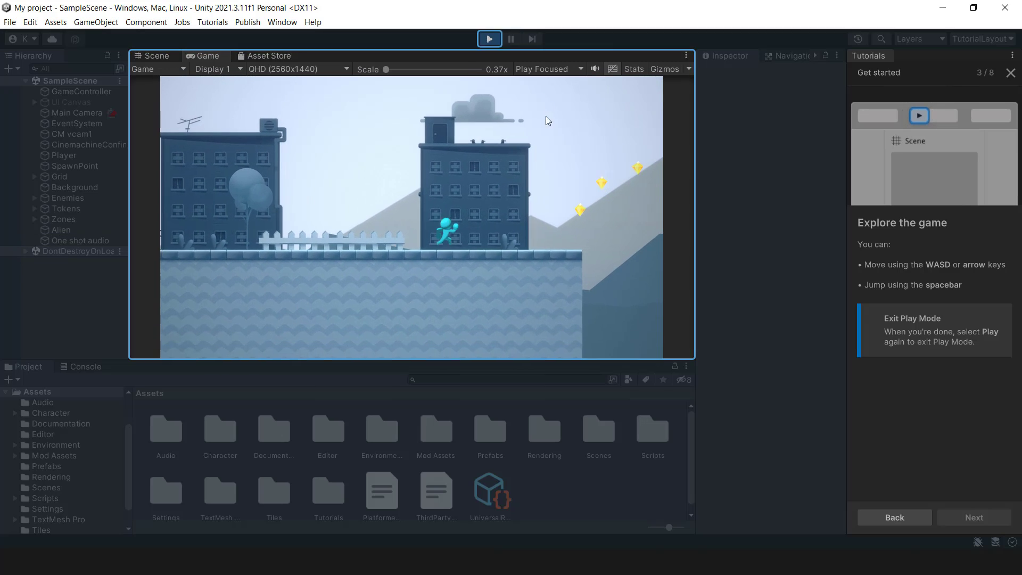
click(490, 39)
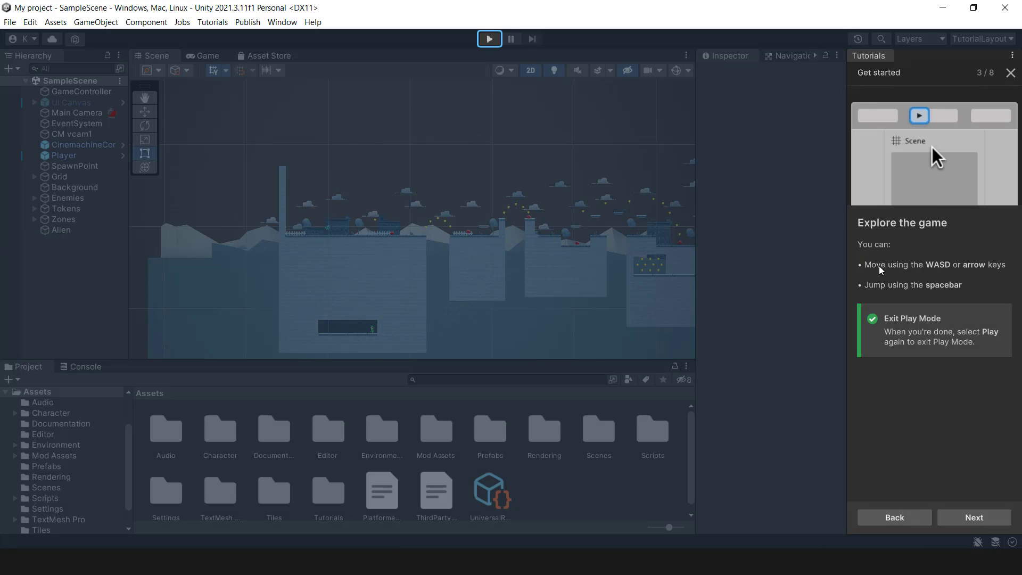
- Select the Player in the Hierarchy and view its controller's Max Speed property
click(974, 517)
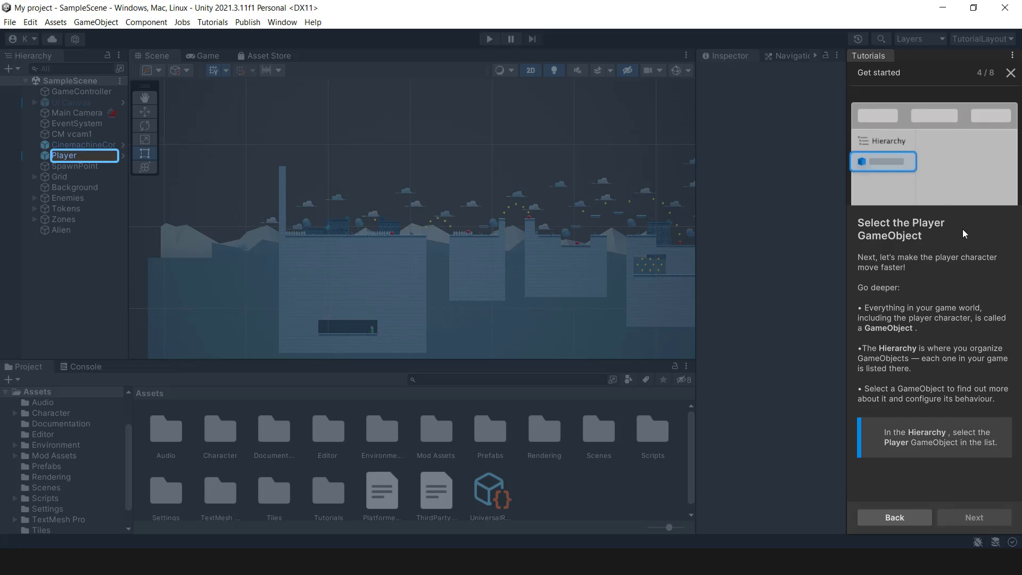
click(65, 156)
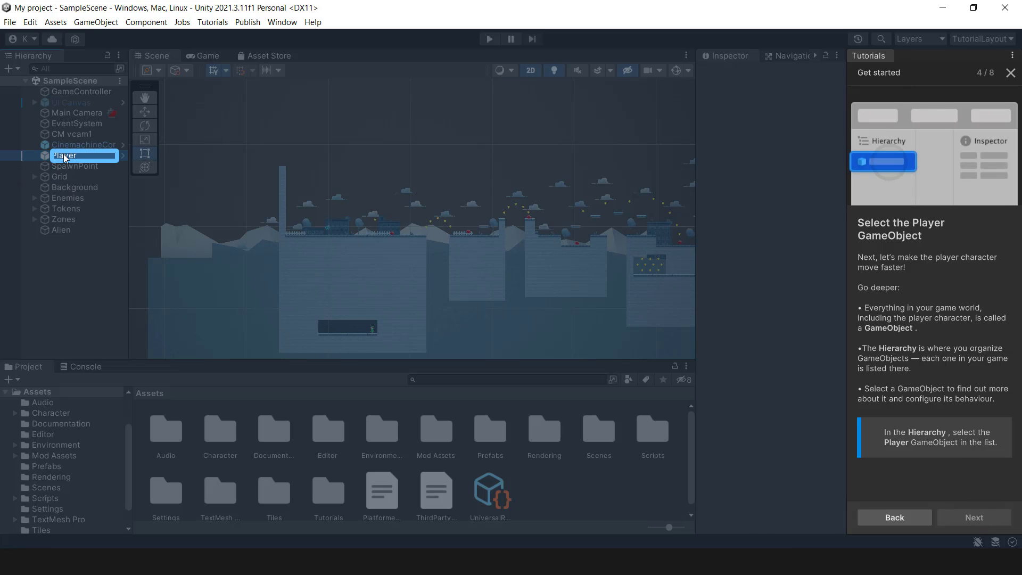
click(975, 518)
text(6)
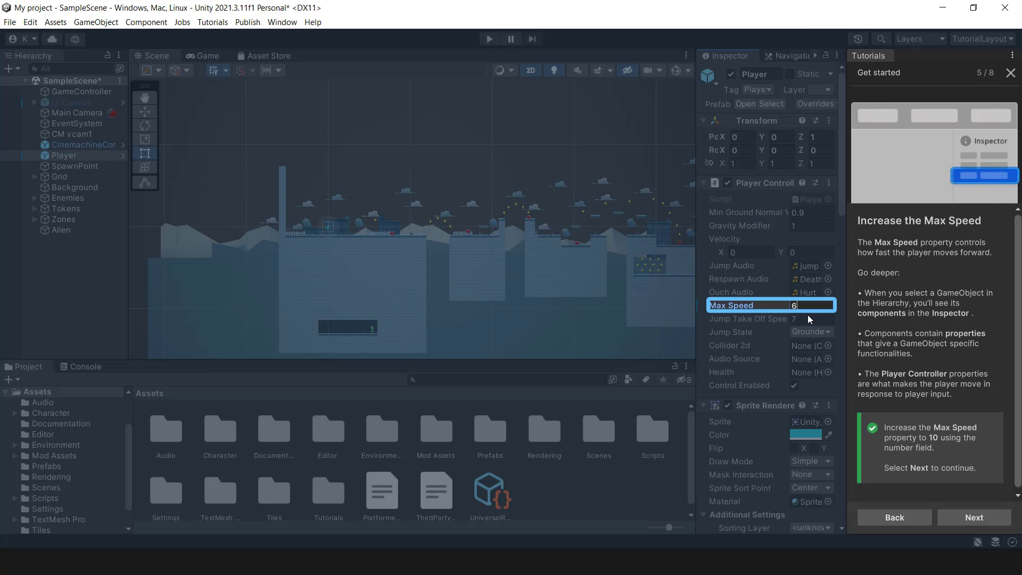
click(974, 517)
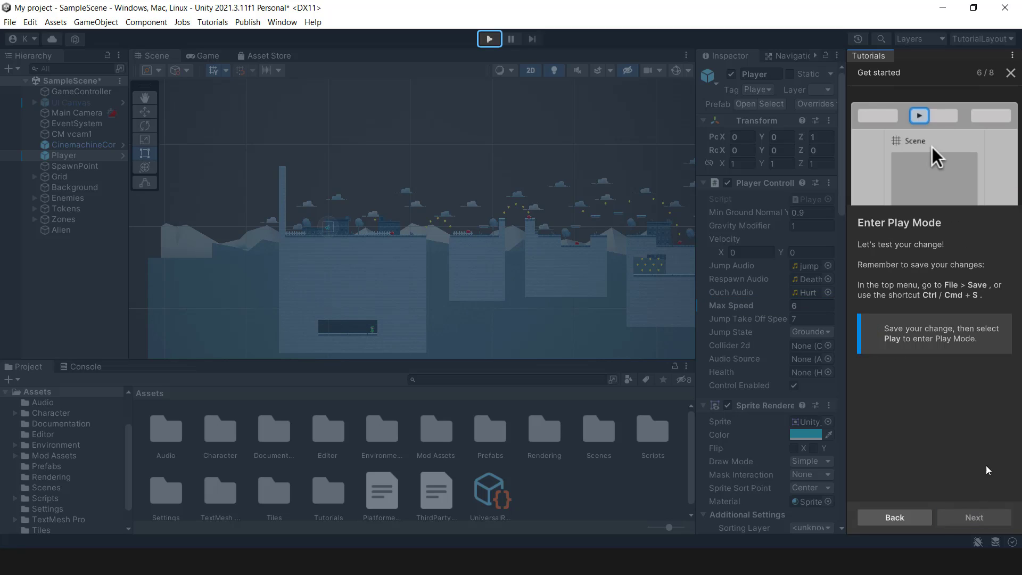
- Playtest the faster Player, running right and left with jumps
click(489, 38)
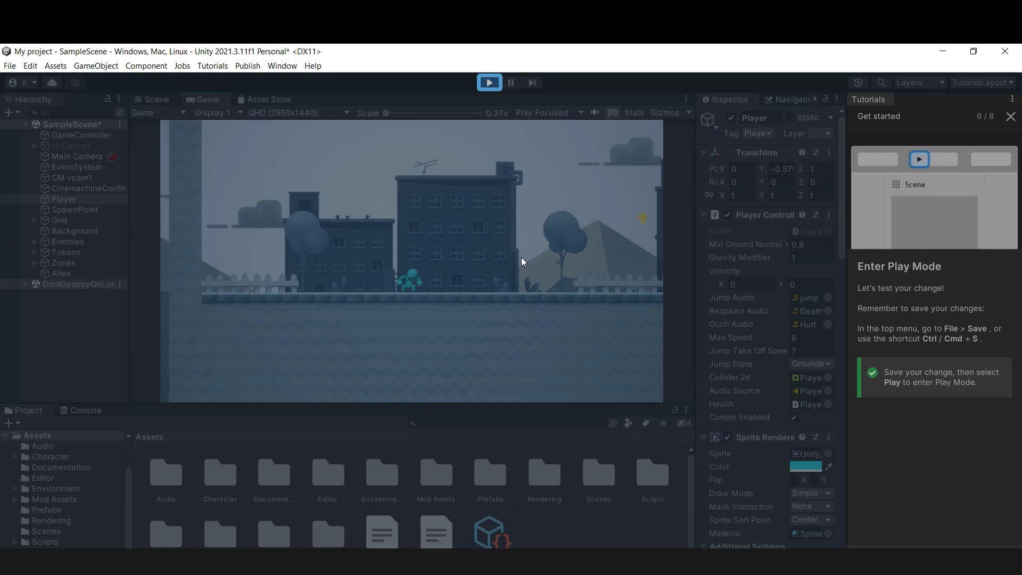
click(521, 257)
key(Right)
key(space)
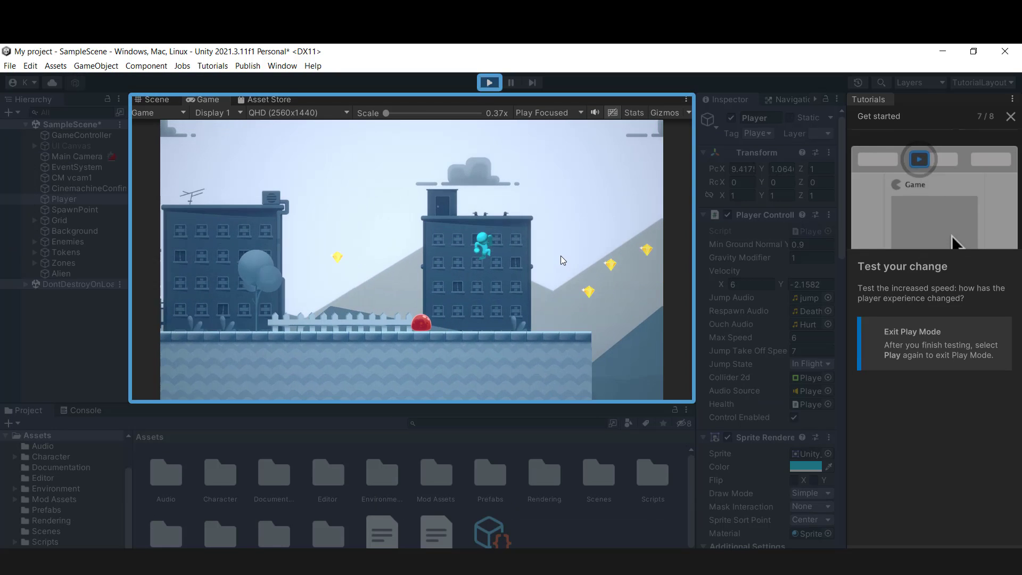
key(Left)
key(space)
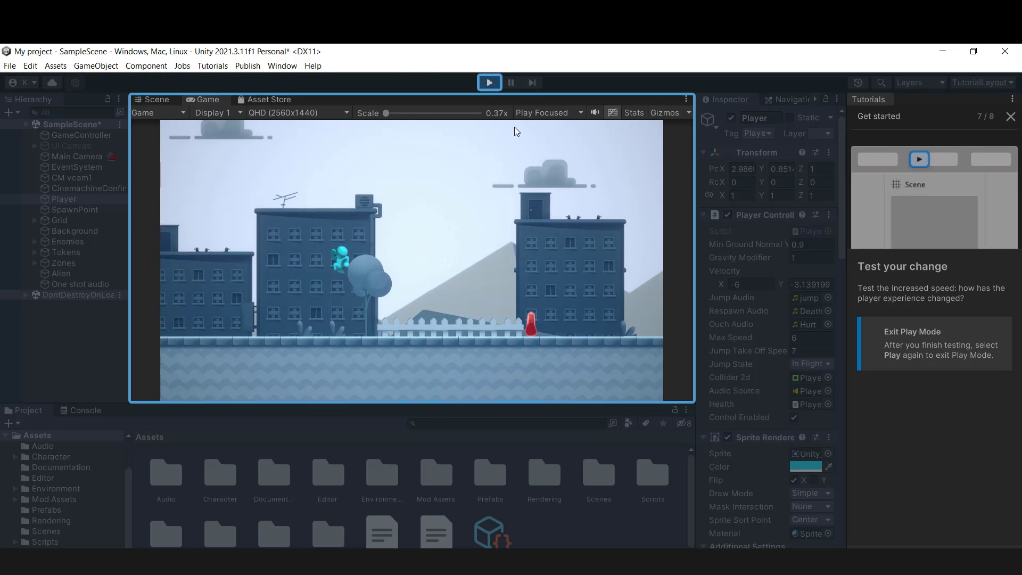
- Exit Play Mode, save the scene, and pan and zoom the Scene view for Editor basics
click(490, 82)
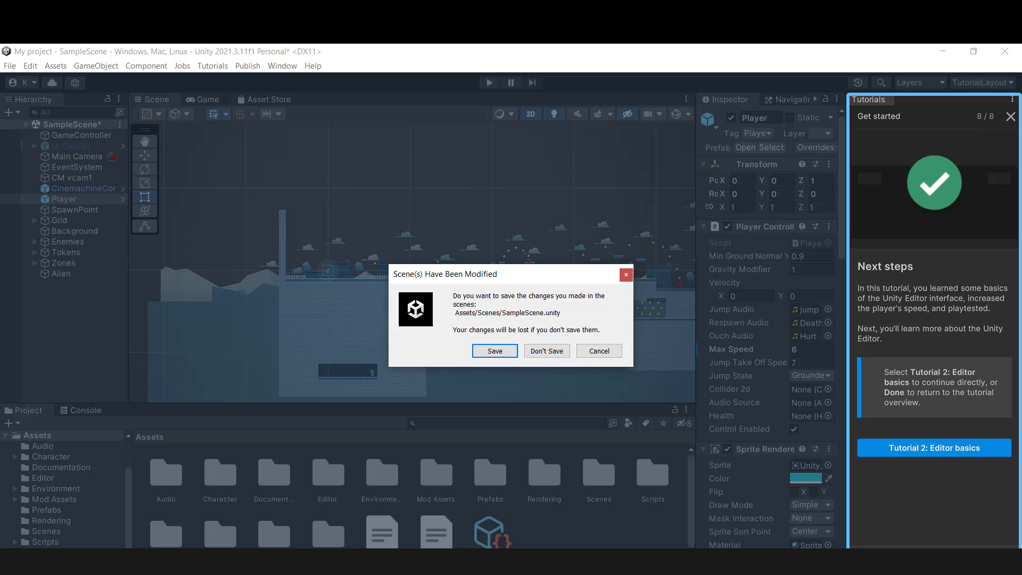
click(496, 351)
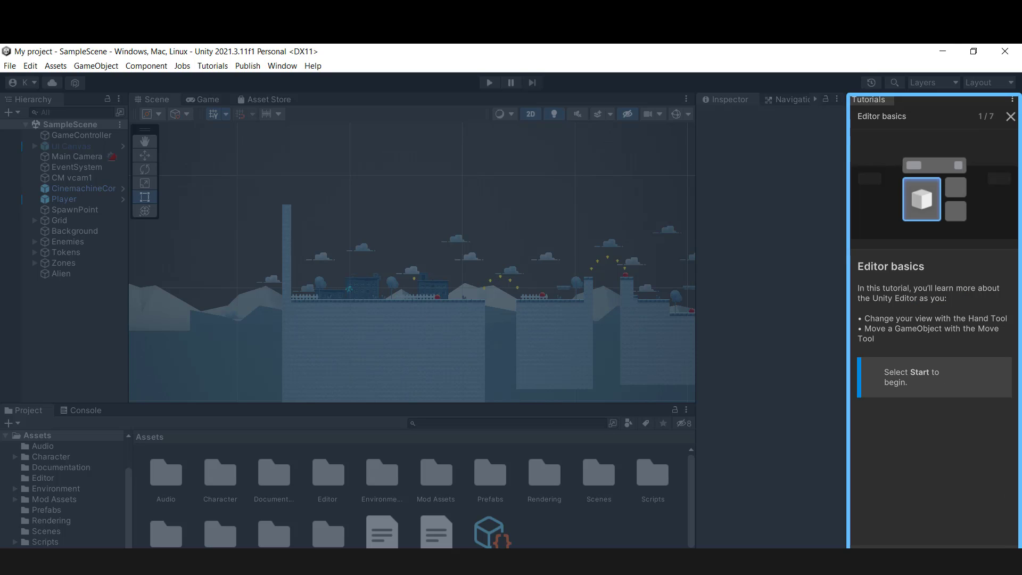
click(143, 143)
mouse_move(349, 293)
mouse_down()
mouse_move(259, 287)
mouse_move(464, 285)
mouse_up()
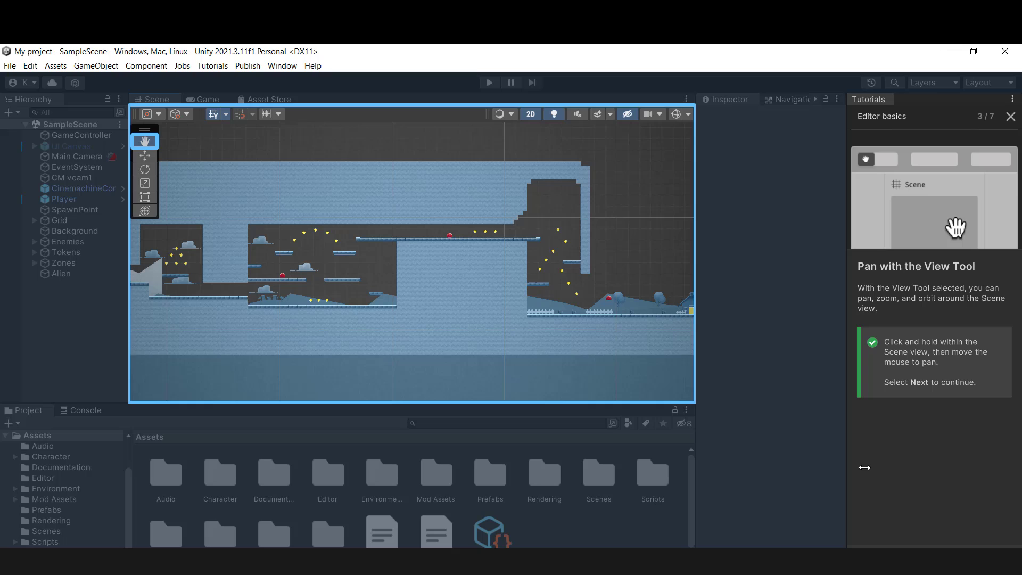
click(943, 414)
alt+right_drag(320, 320, 431, 309)
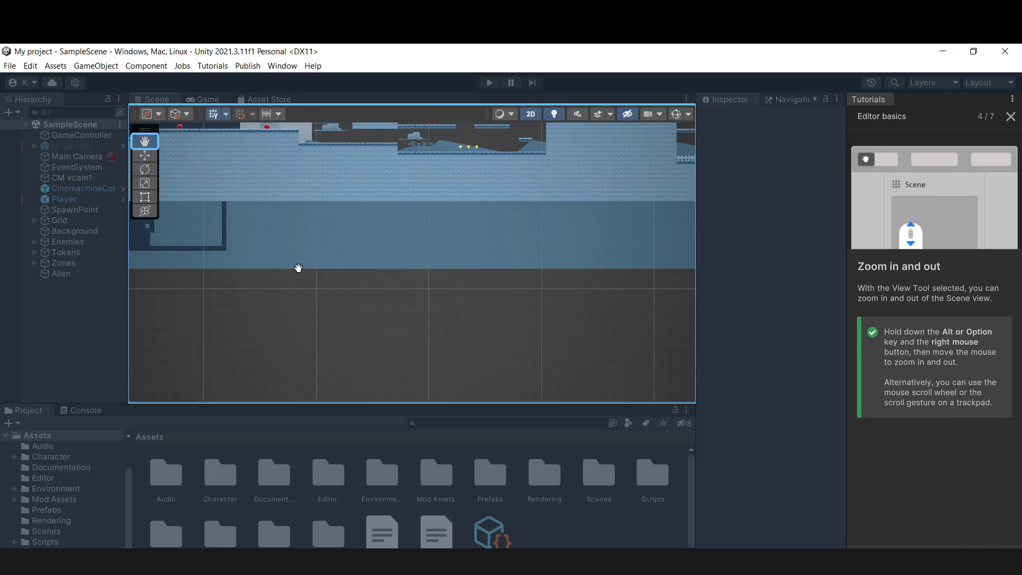
scroll(431, 271, up, 3)
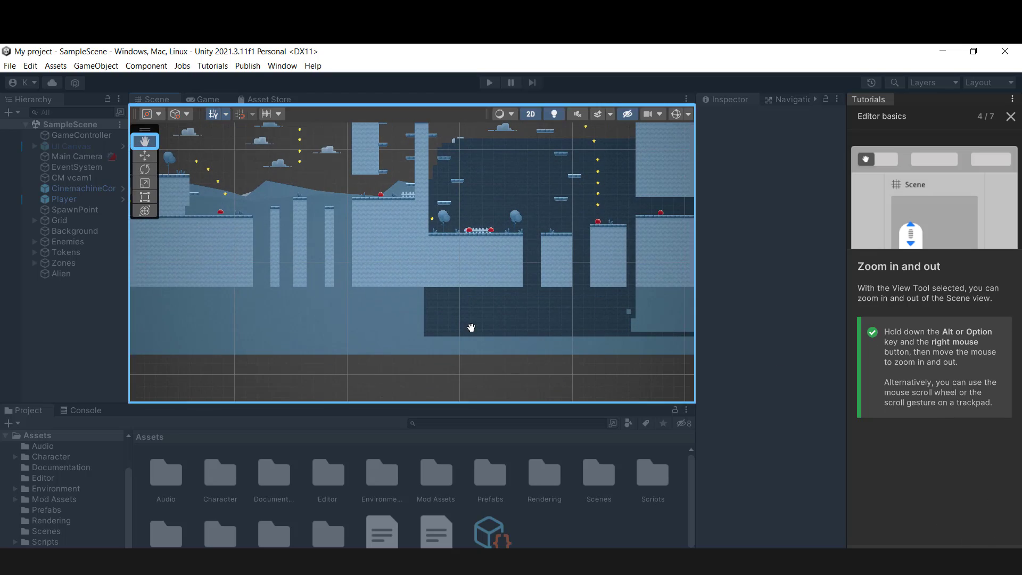
click(943, 415)
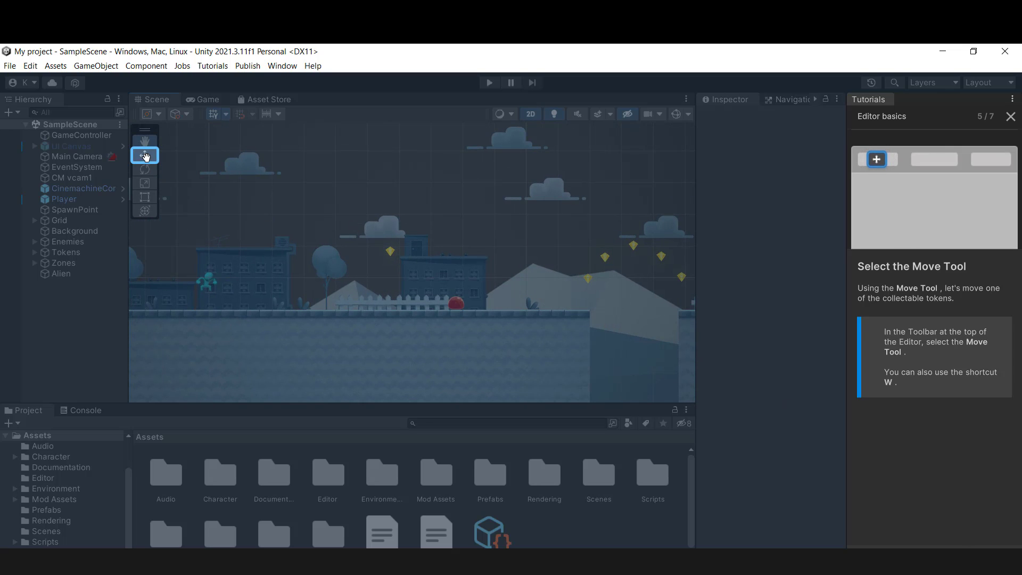
- Move a yellow token higher and further right, save, and start Change colors
click(390, 252)
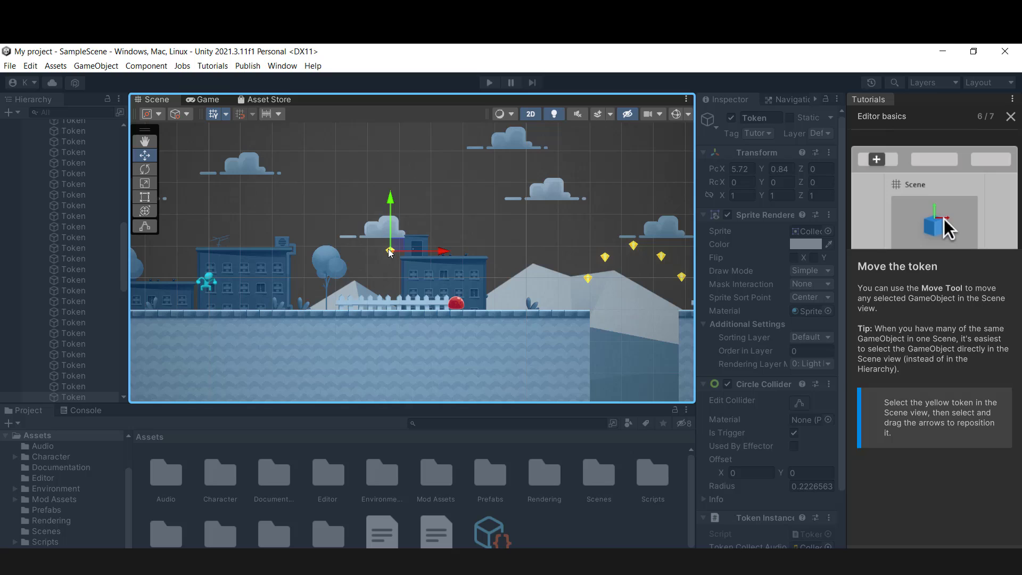
drag(390, 200, 392, 168)
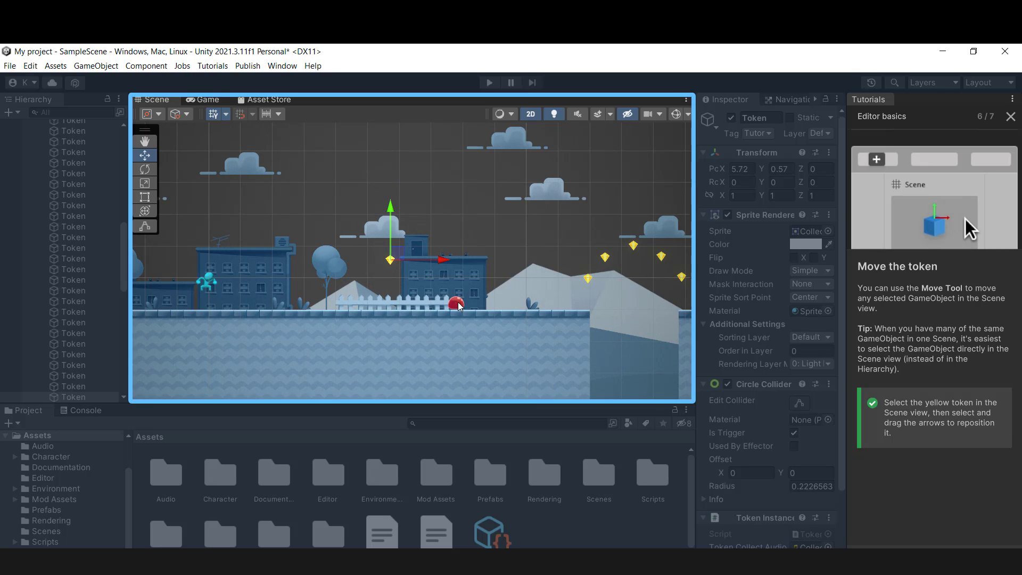
mouse_move(442, 260)
mouse_down()
mouse_move(463, 262)
mouse_move(423, 265)
mouse_up()
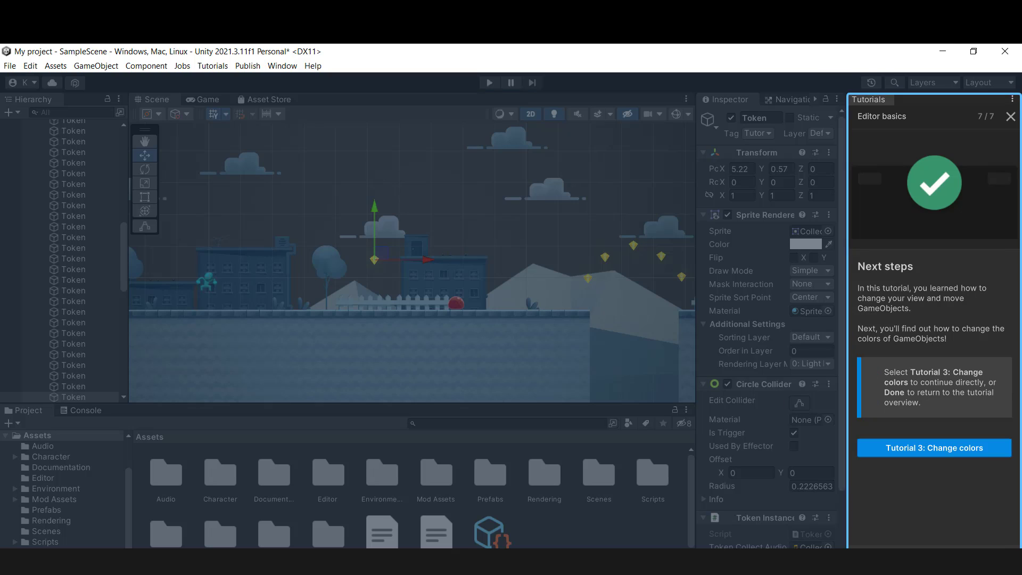
click(931, 535)
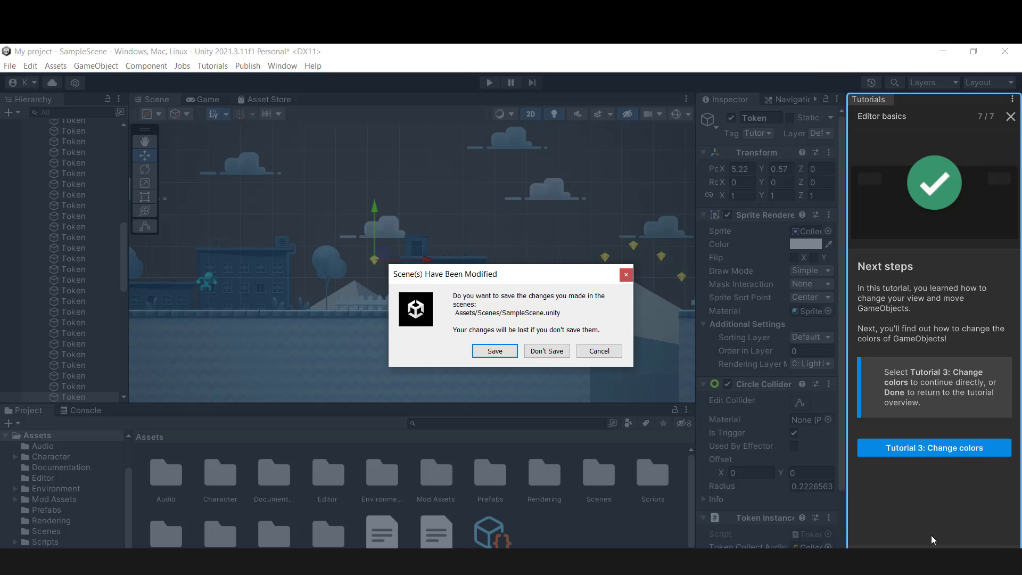
click(495, 350)
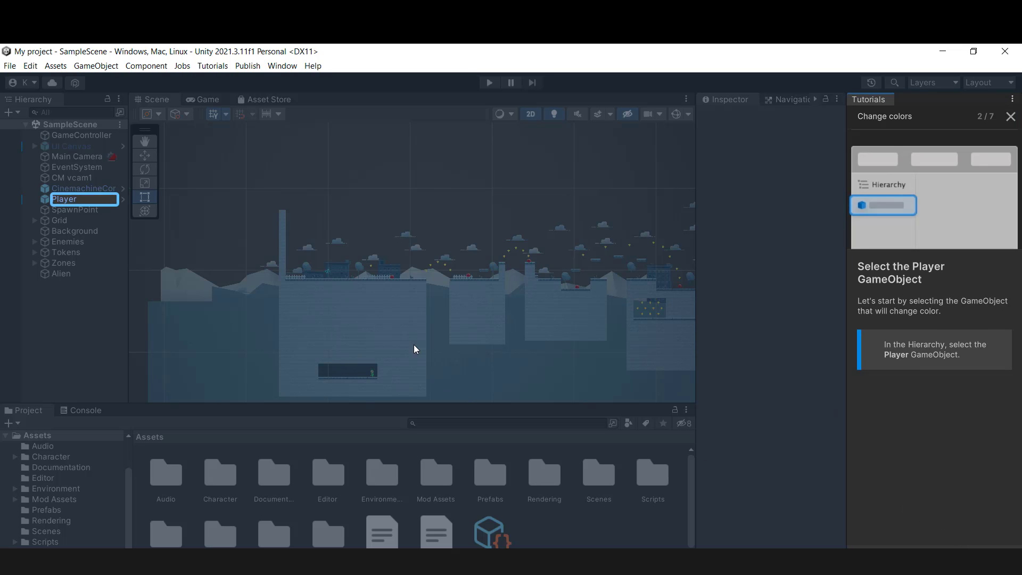
- Select and frame the Player, then set its Sprite Renderer colour to red
click(73, 200)
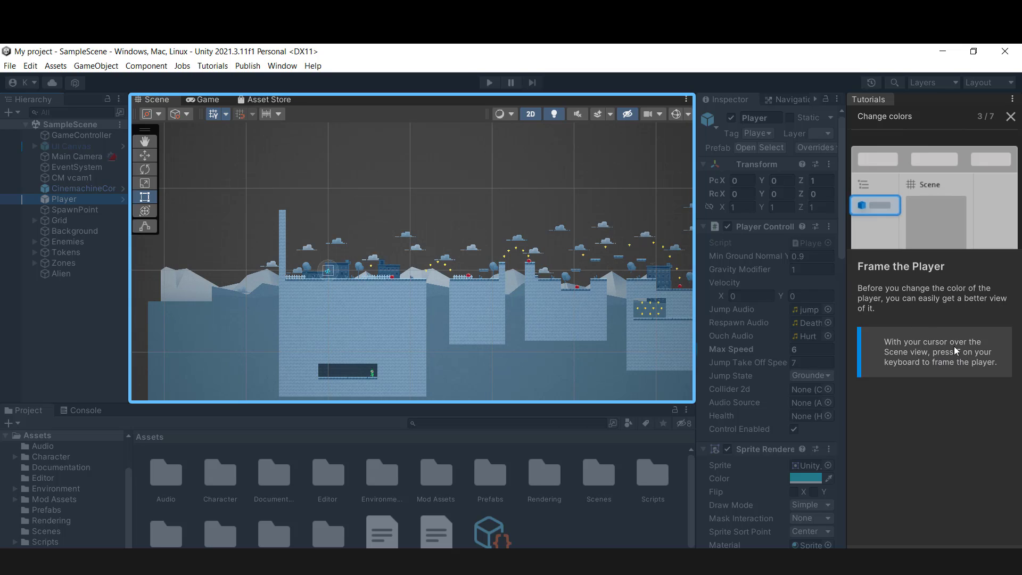
key(f)
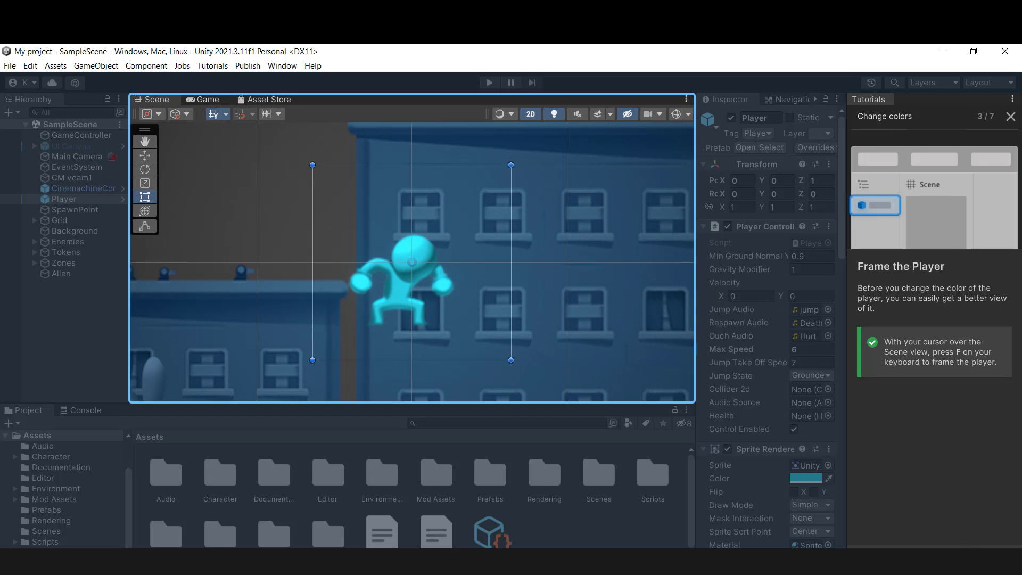
click(805, 479)
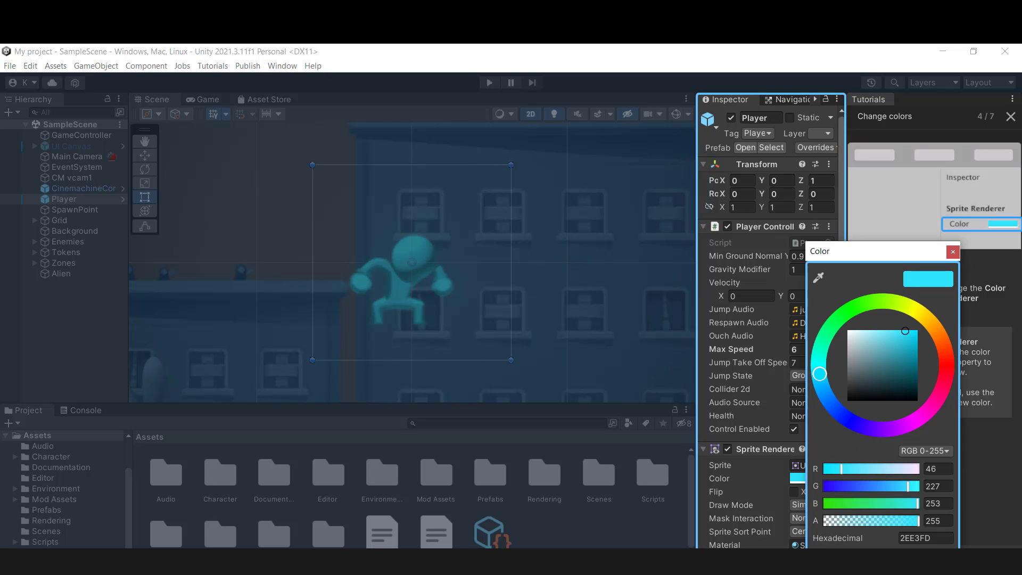
drag(905, 330, 885, 333)
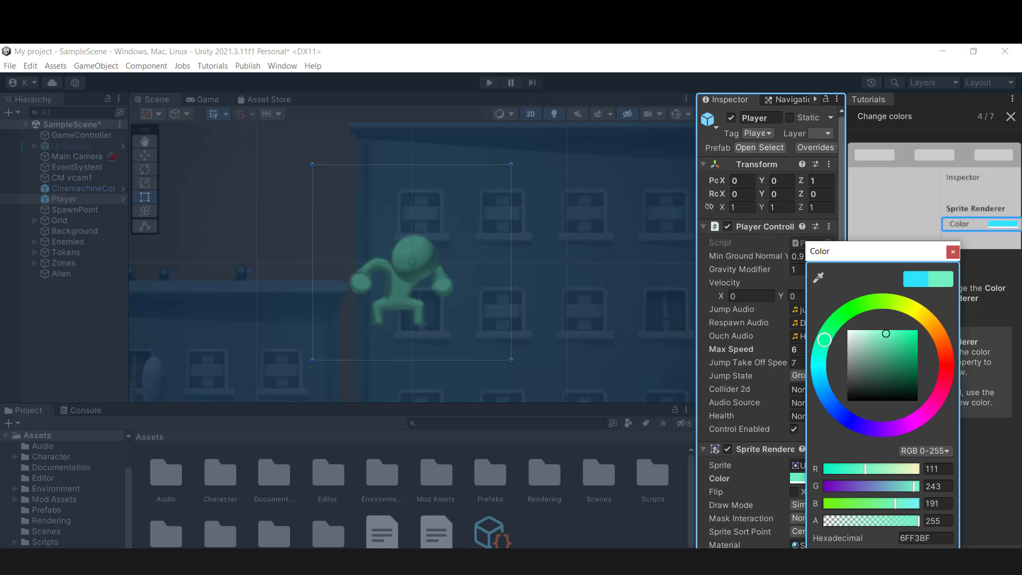
mouse_move(824, 339)
mouse_down()
mouse_move(931, 323)
mouse_move(944, 380)
mouse_up()
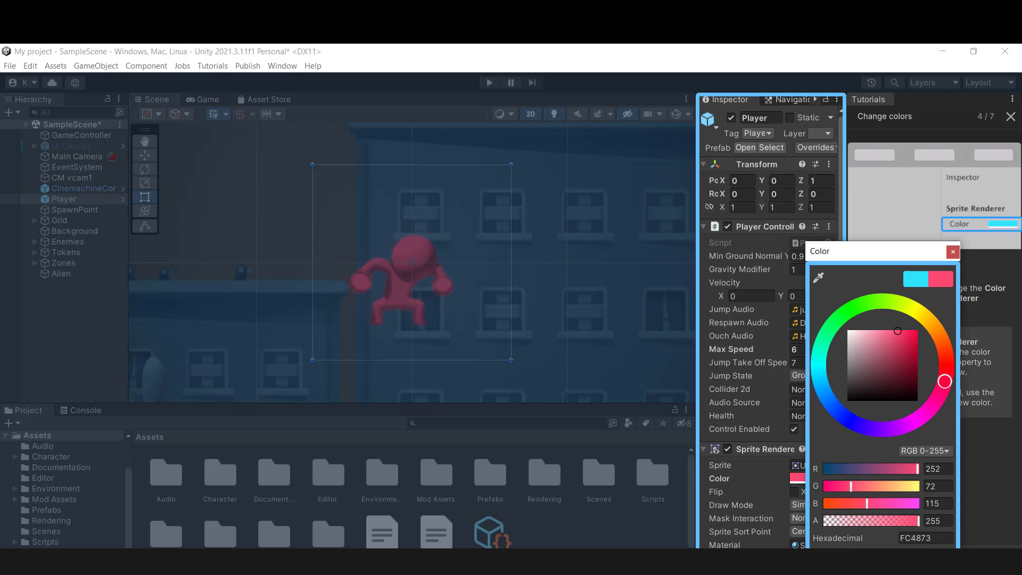
click(953, 253)
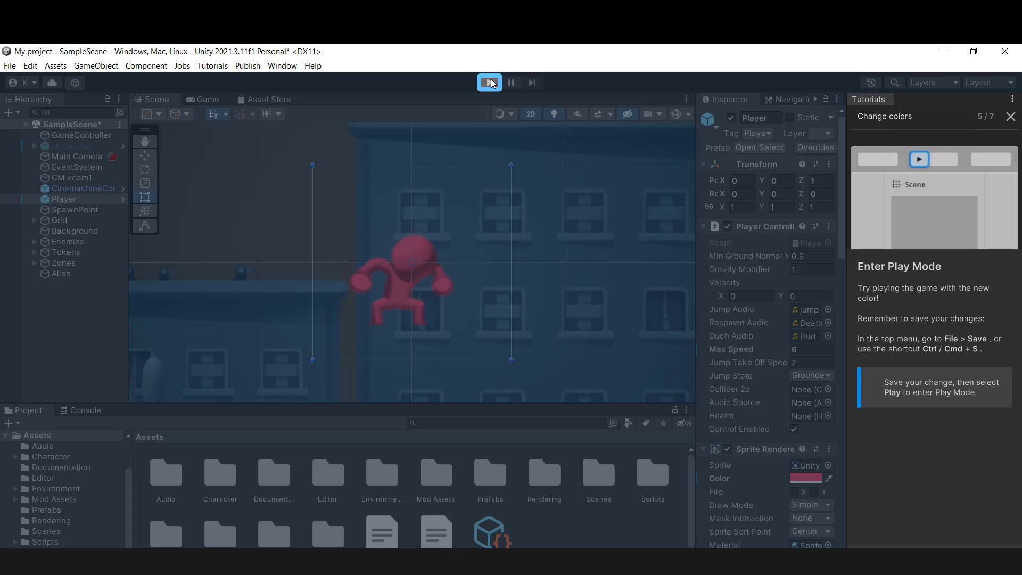
- Playtest the red Player running and jumping, exit with Ctrl+P, and reach the tutorial's last page
click(491, 82)
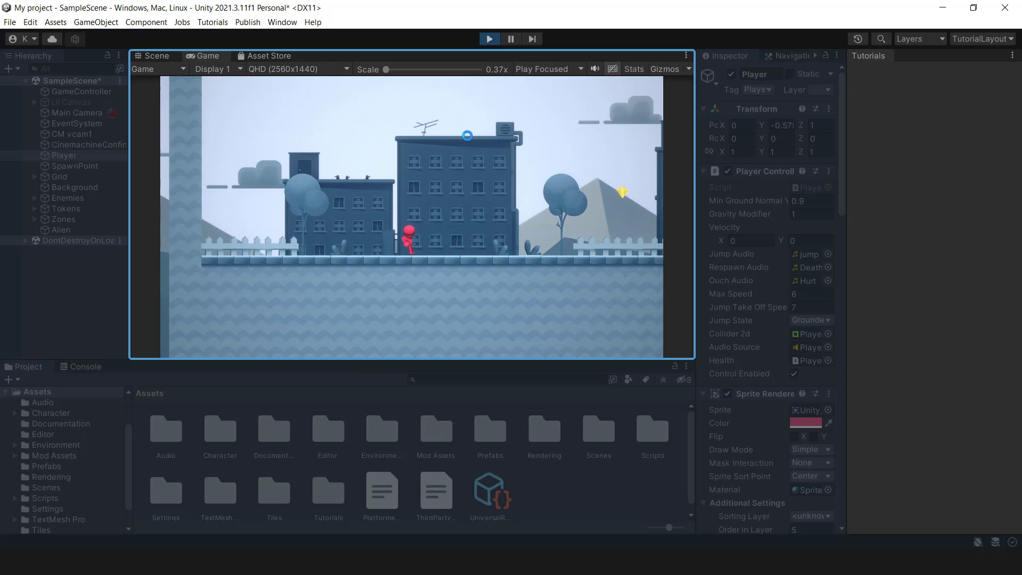
key(Right)
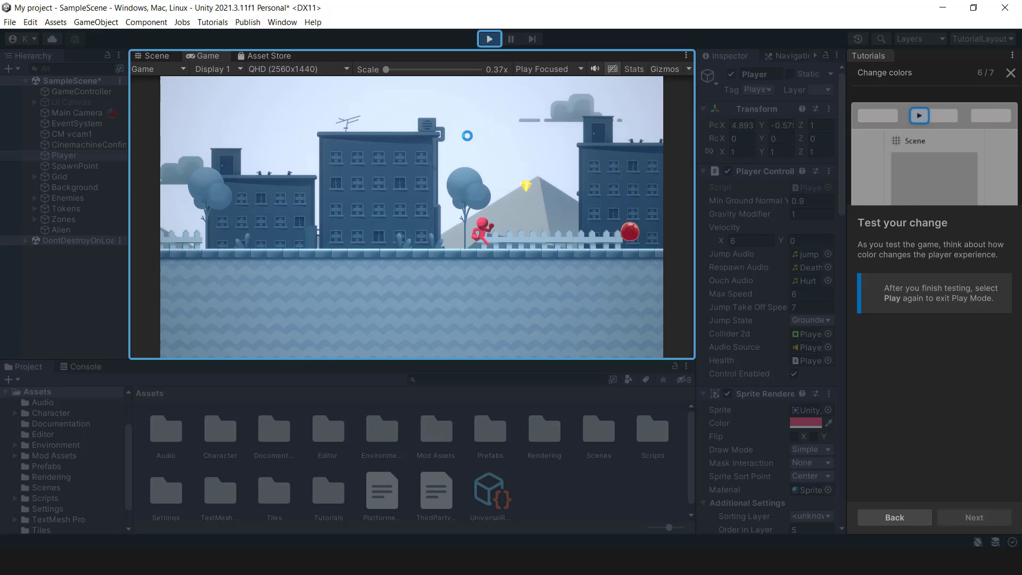
key(Right)
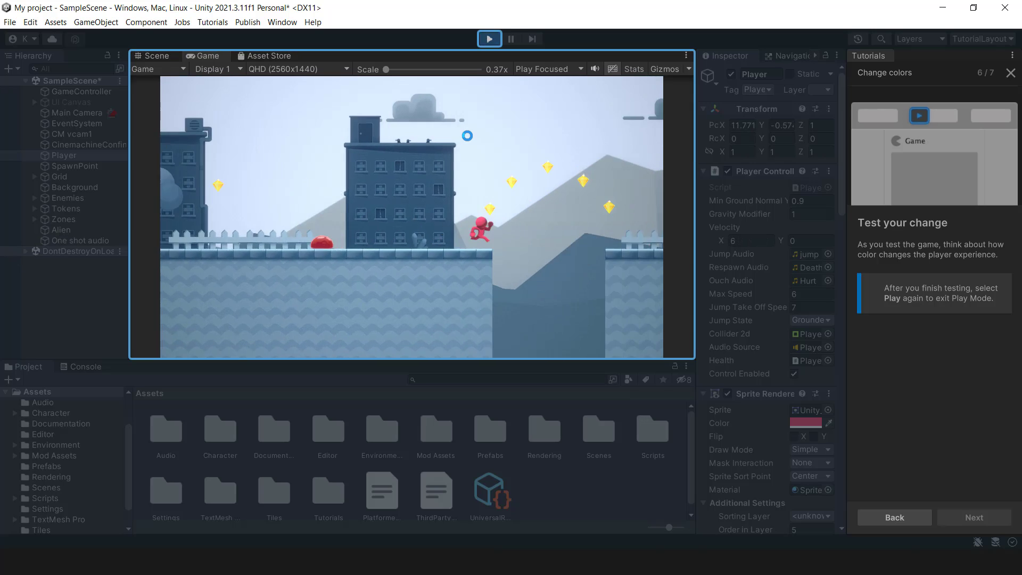
key(space)
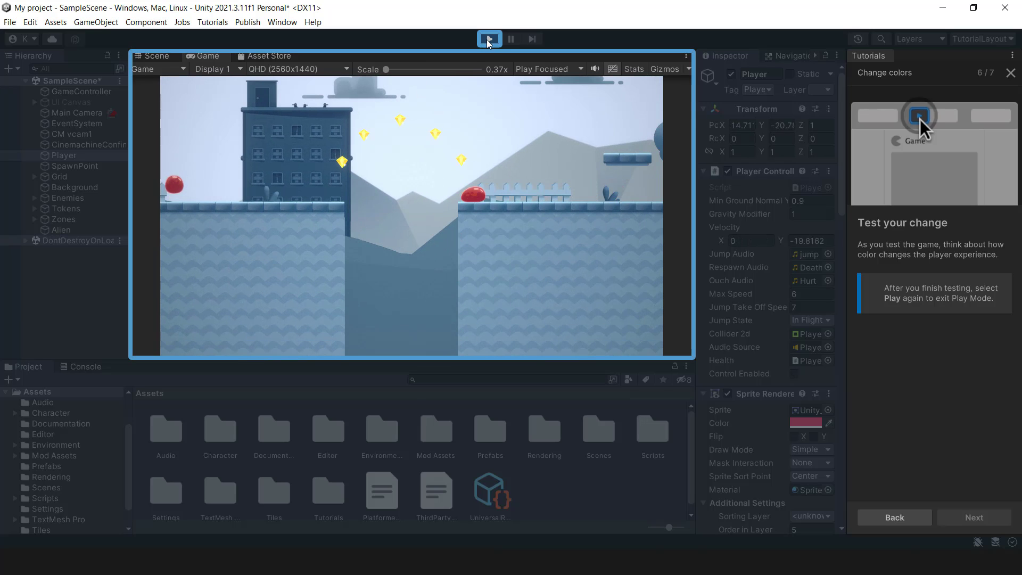
key(ctrl+p)
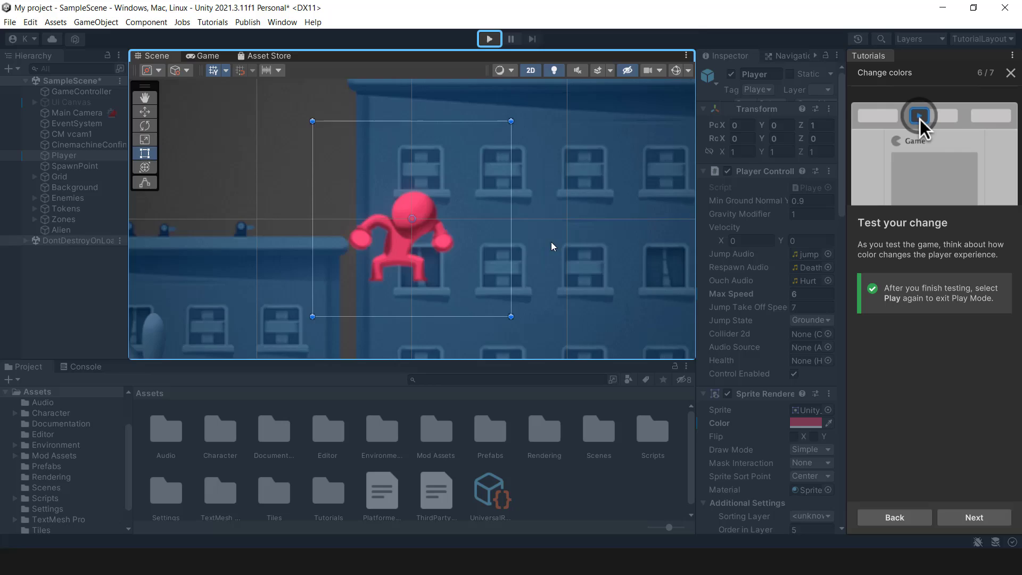
click(973, 518)
- Mark Change colors done and choose Don't Save for the modified scene
click(975, 515)
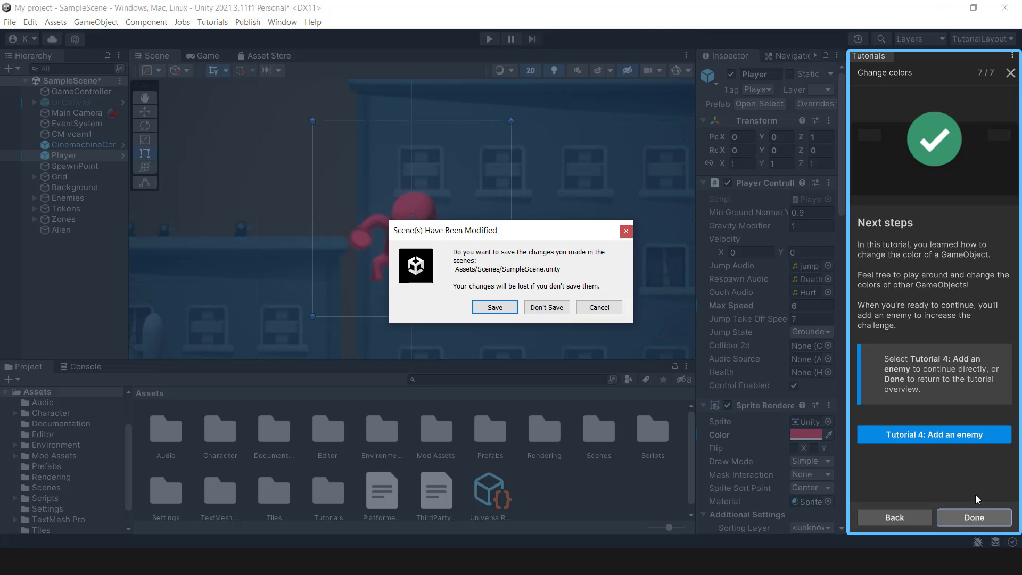
click(546, 307)
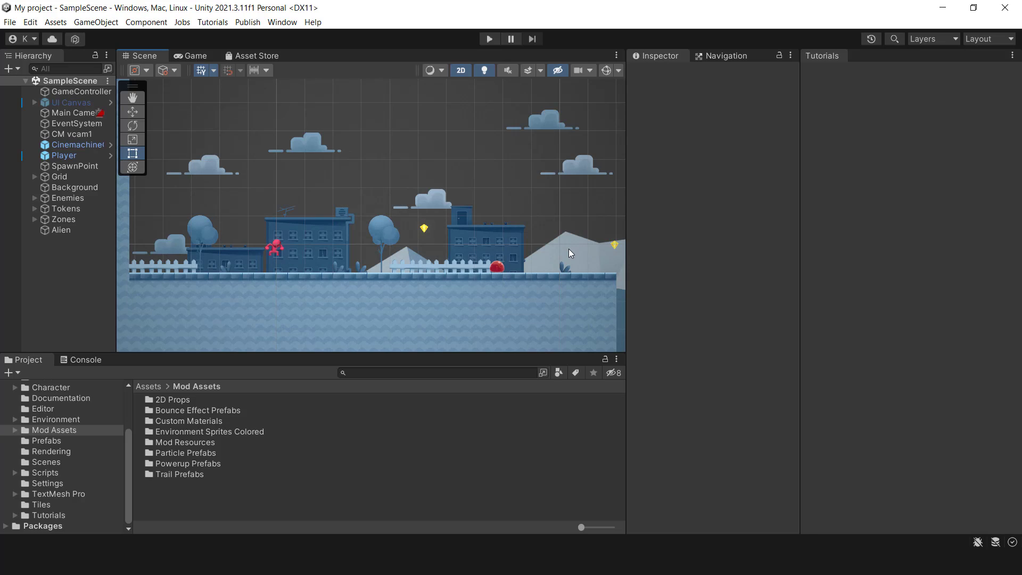
scroll(899, 358, down, 2)
scroll(898, 357, down, 1)
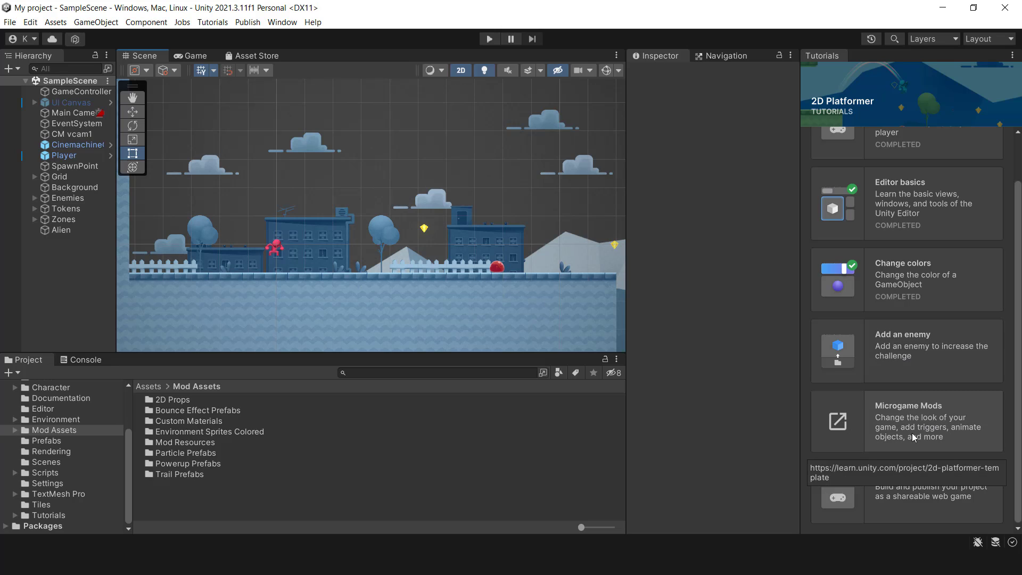
- Open the Microgame Mods page on Unity Learn, then switch to the Platformer Microgame tab
click(890, 428)
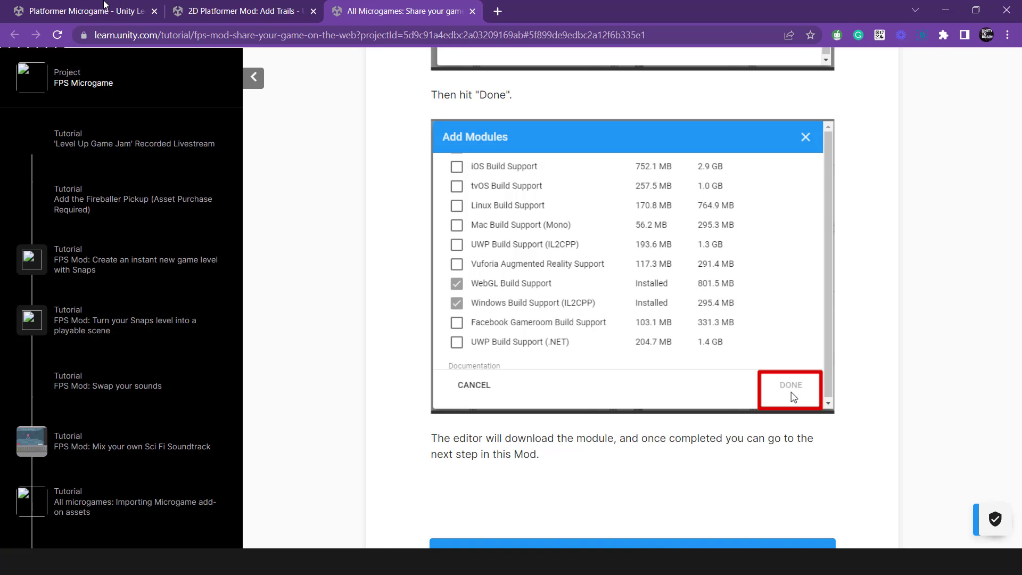
click(101, 5)
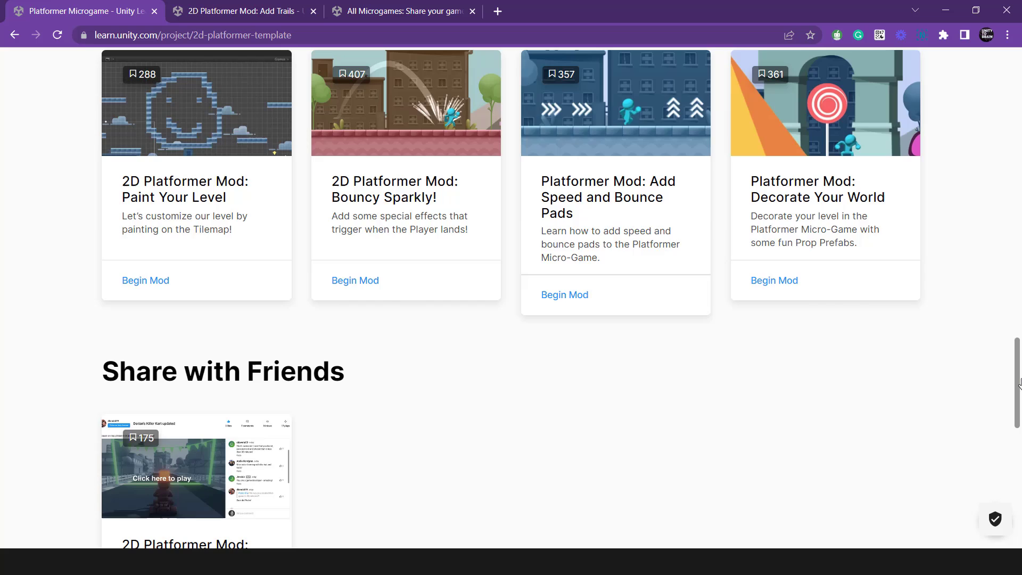
drag(1019, 384, 1019, 100)
scroll(652, 207, down, 5)
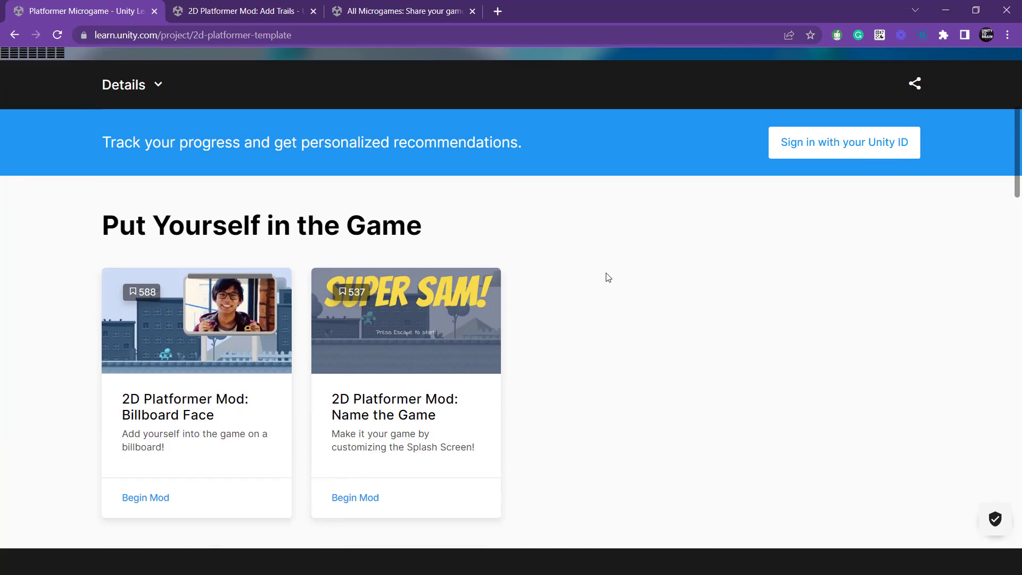
scroll(608, 280, down, 2)
scroll(168, 288, down, 2)
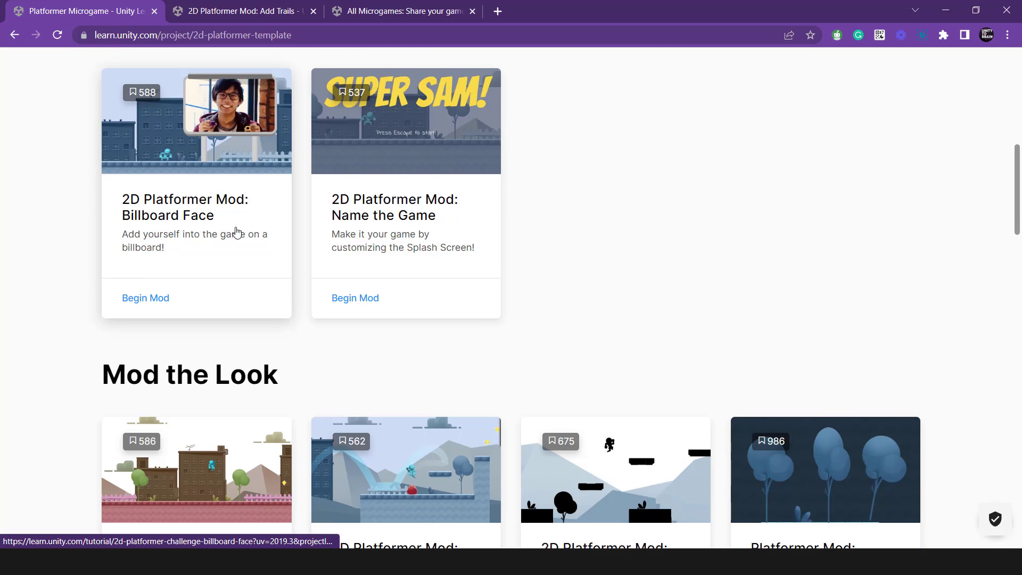
scroll(423, 222, down, 3)
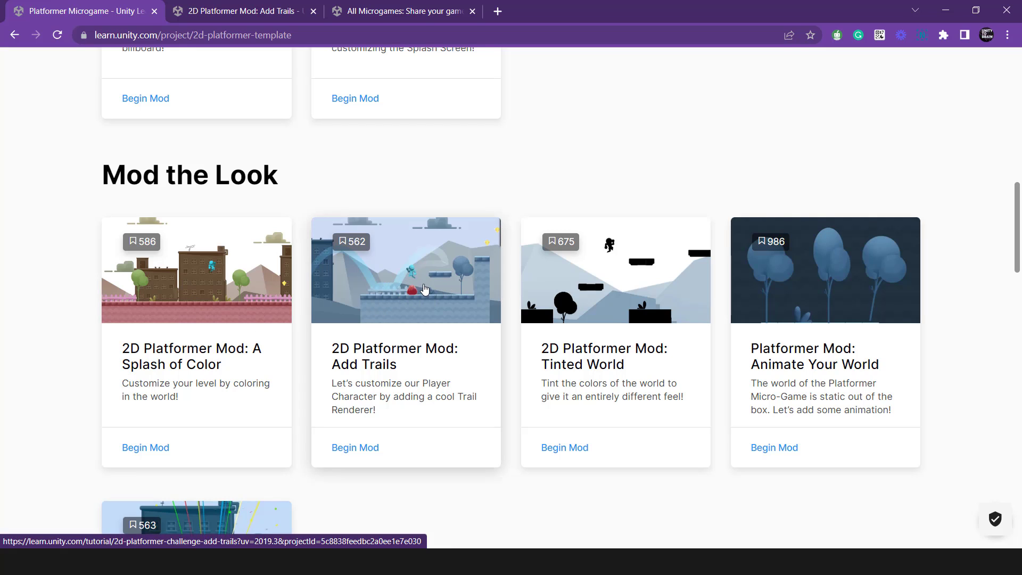
scroll(760, 320, down, 1)
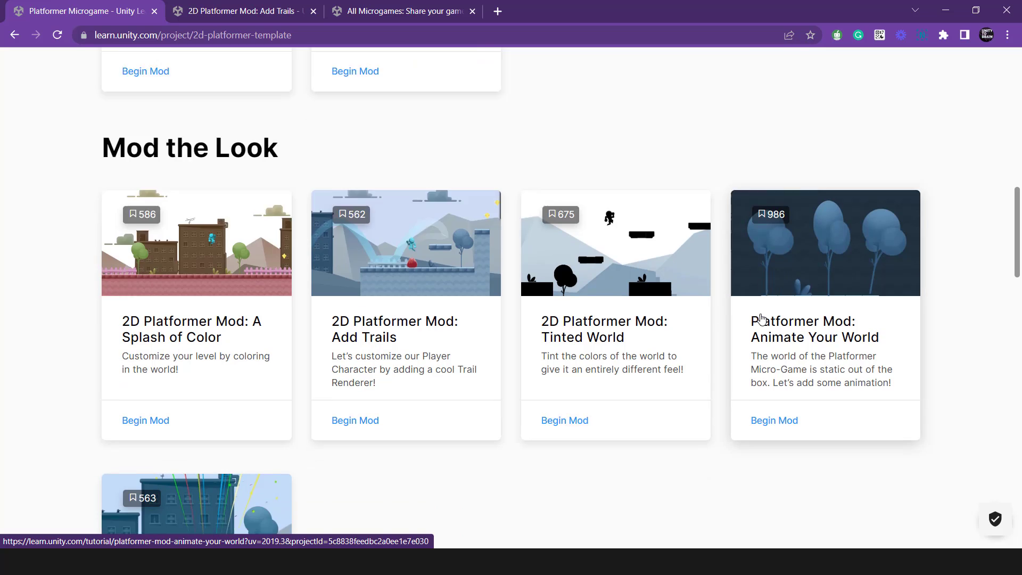
scroll(760, 319, down, 3)
scroll(528, 336, down, 3)
scroll(388, 252, down, 2)
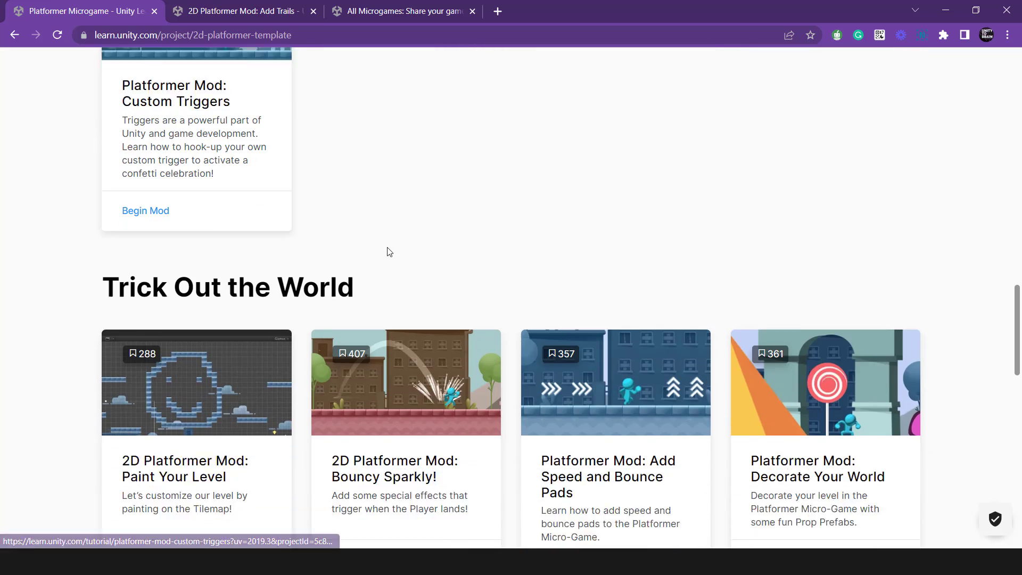
scroll(388, 252, down, 2)
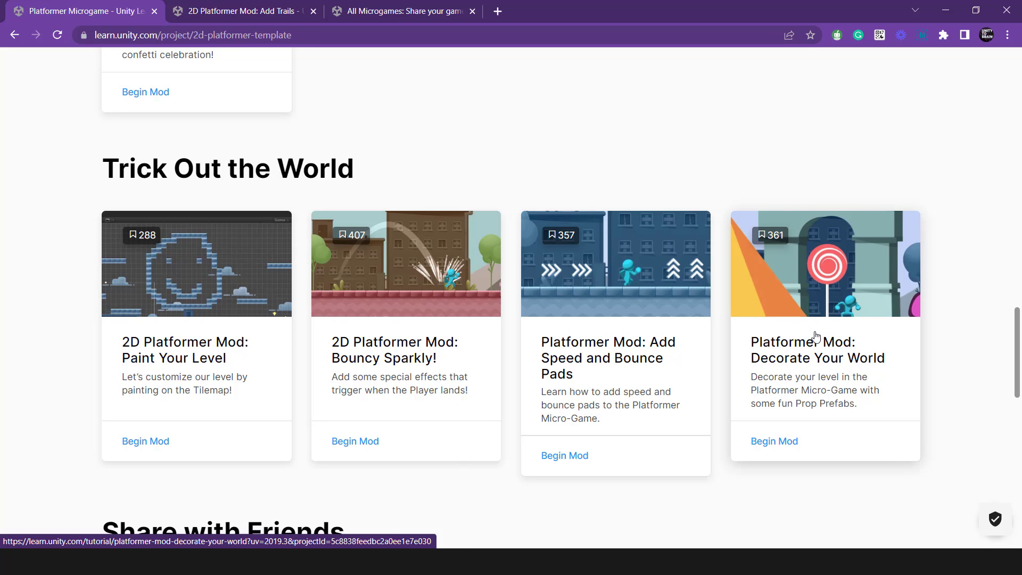
scroll(816, 335, down, 2)
scroll(512, 319, down, 3)
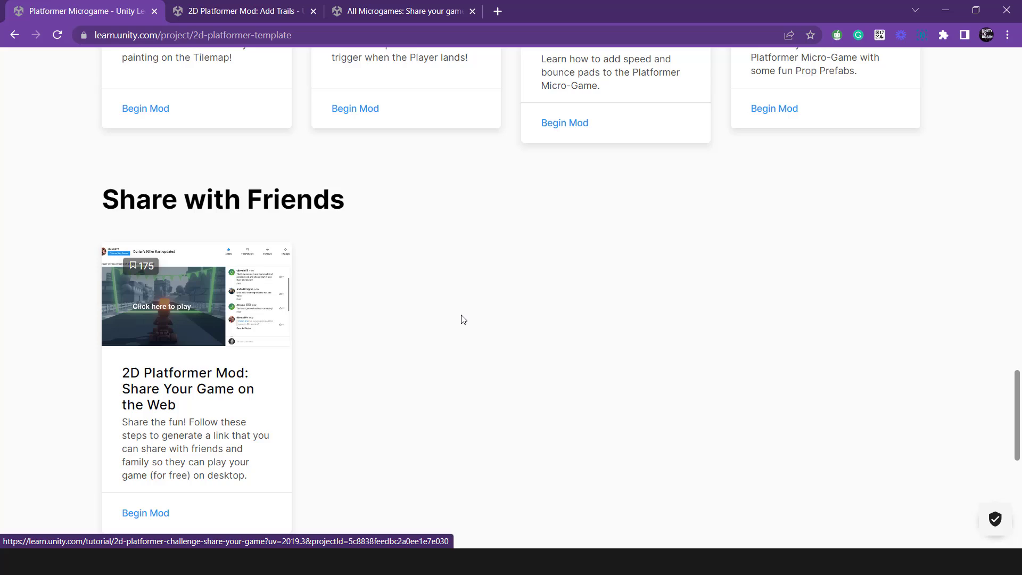
scroll(463, 316, up, 4)
scroll(463, 316, up, 4)
scroll(464, 316, up, 3)
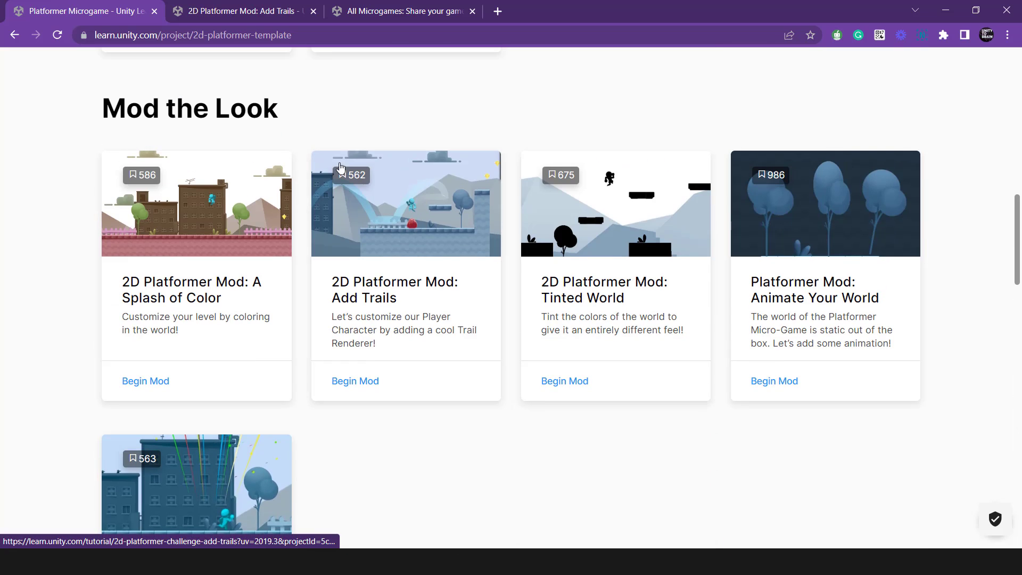
- Switch to the Add Trails tutorial tab, then back to the Platformer Microgame page
click(239, 12)
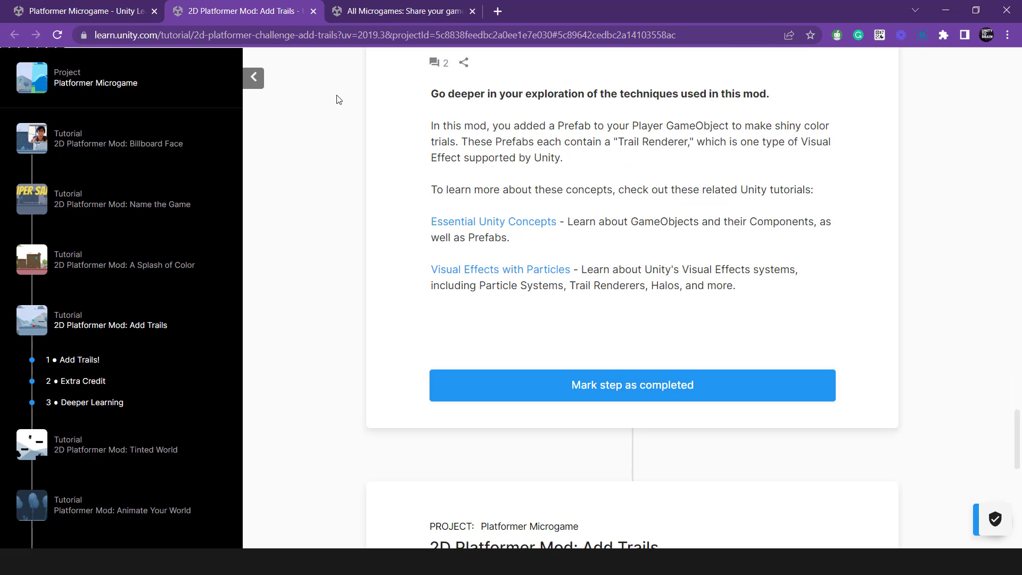
mouse_move(1017, 439)
mouse_down()
mouse_move(1019, 70)
mouse_move(1012, 441)
mouse_up()
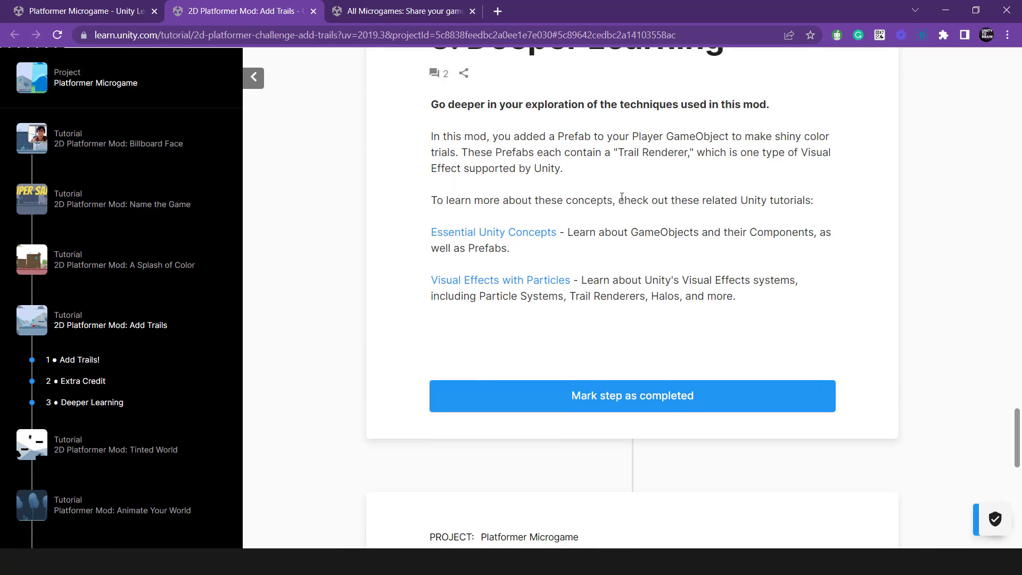
click(88, 11)
scroll(208, 347, down, 5)
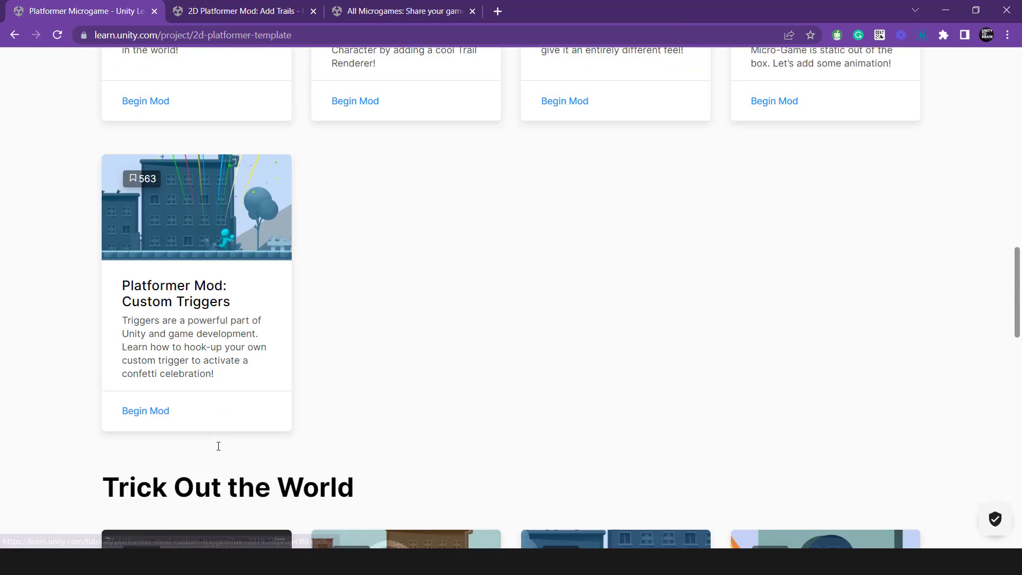
scroll(239, 443, down, 5)
scroll(253, 447, down, 5)
scroll(200, 400, down, 3)
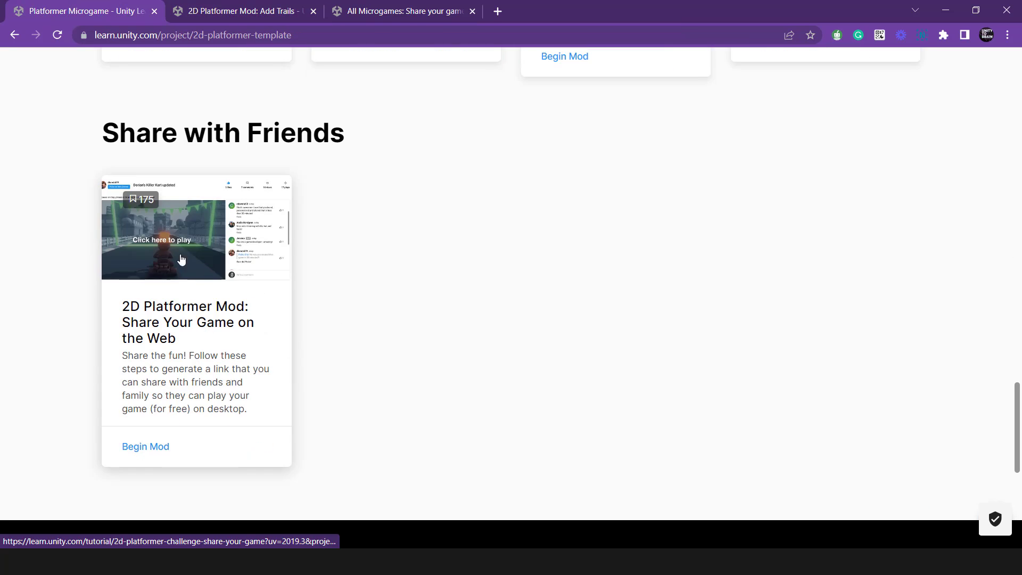
- Read the Share your game tutorial's WebGL Build Support Verification steps, then return to Unity
click(429, 11)
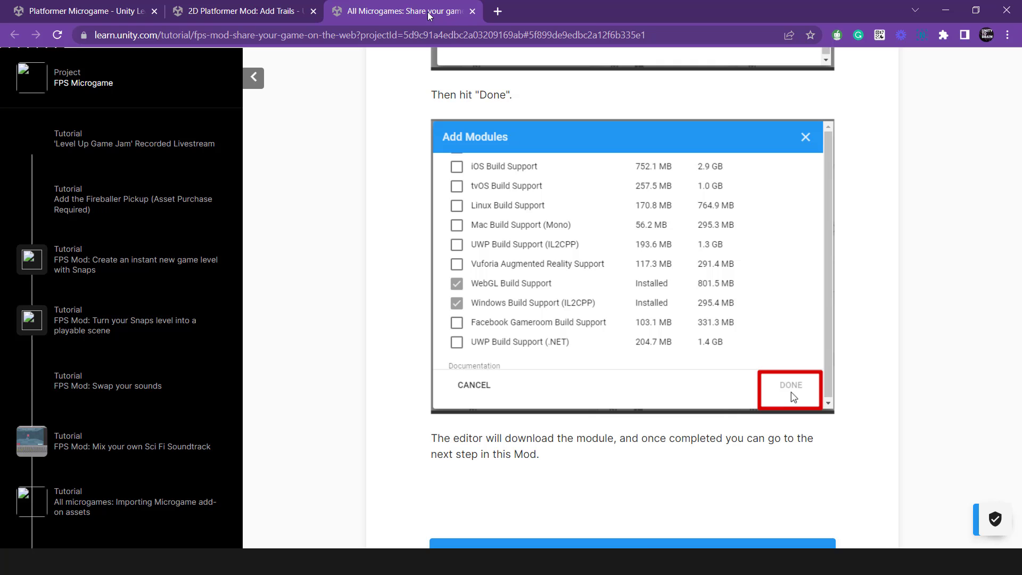
scroll(1006, 430, up, 5)
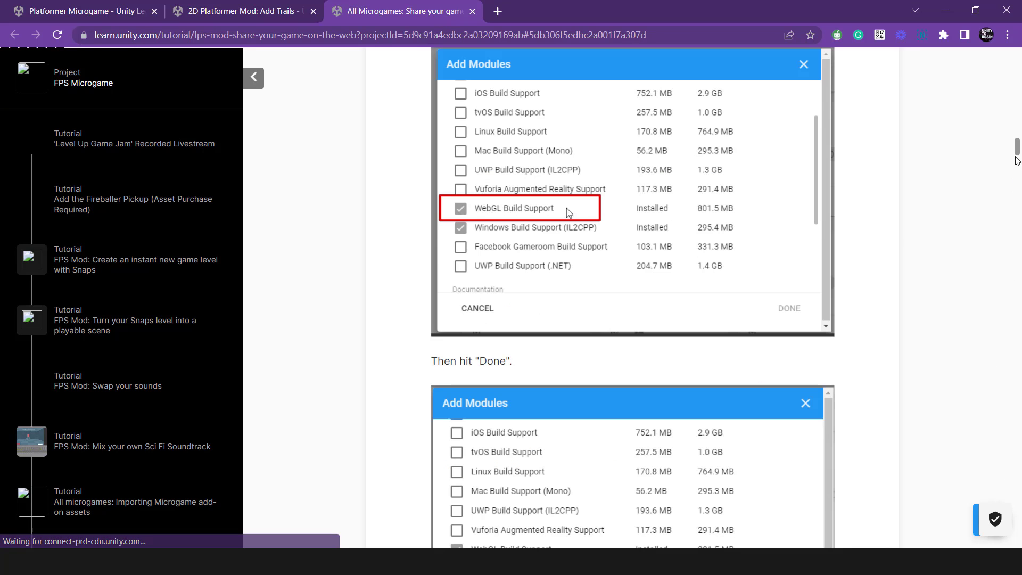
scroll(1006, 320, up, 5)
scroll(1007, 240, up, 5)
scroll(623, 239, down, 2)
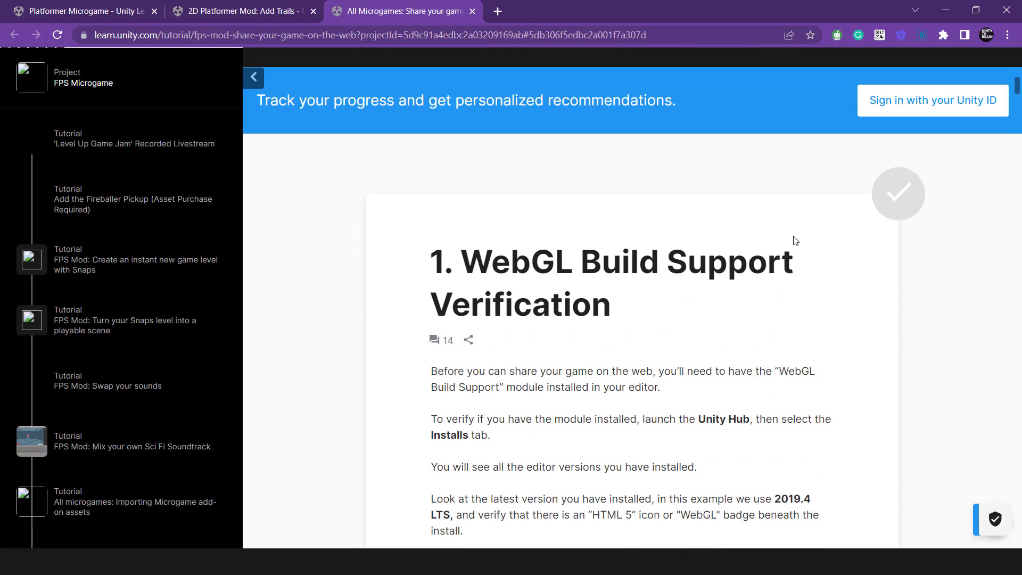
drag(461, 261, 675, 304)
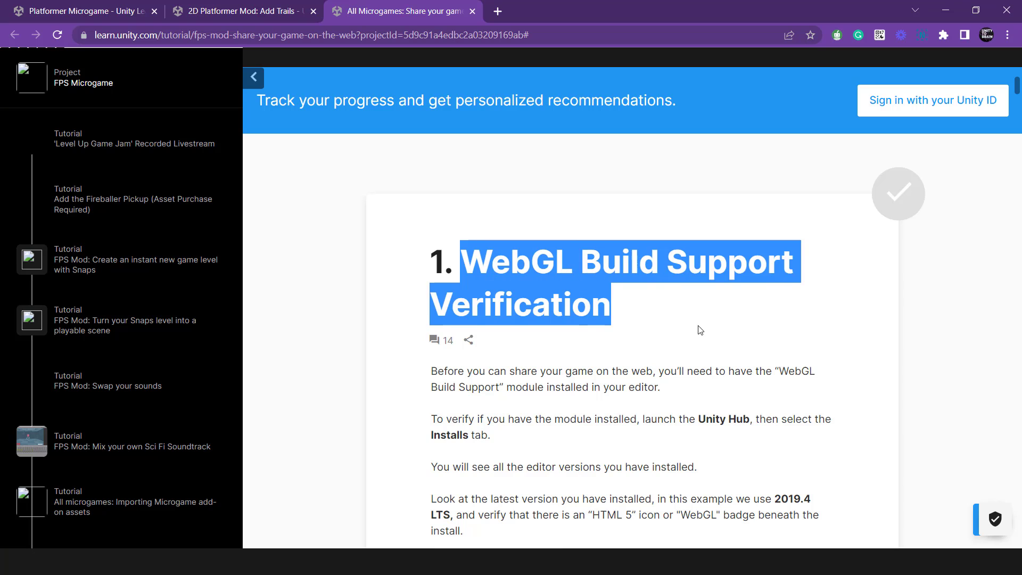
click(814, 302)
drag(1019, 85, 1018, 107)
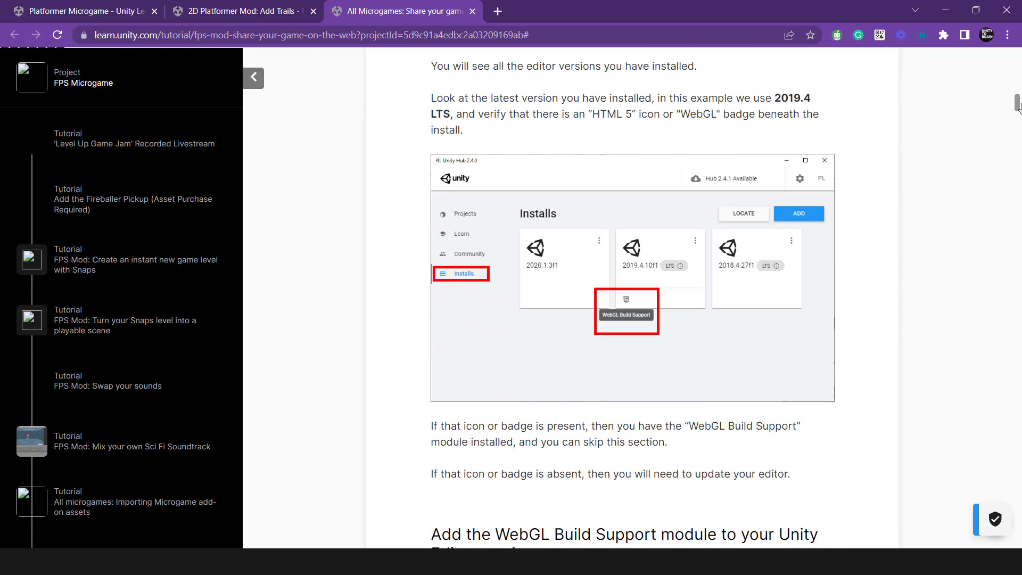
scroll(830, 281, down, 5)
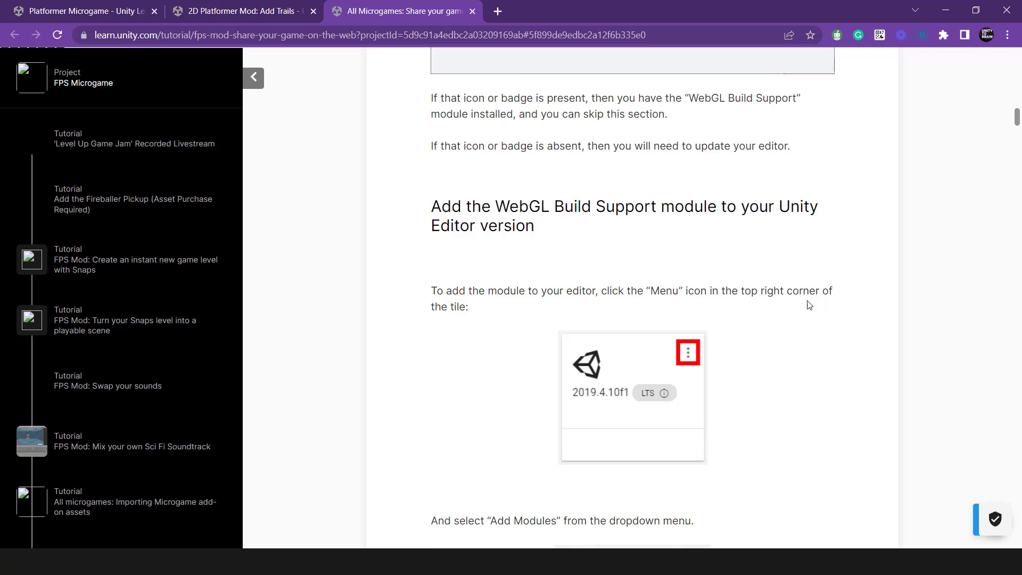
scroll(830, 282, down, 3)
scroll(799, 303, down, 3)
scroll(790, 329, down, 4)
scroll(790, 330, down, 4)
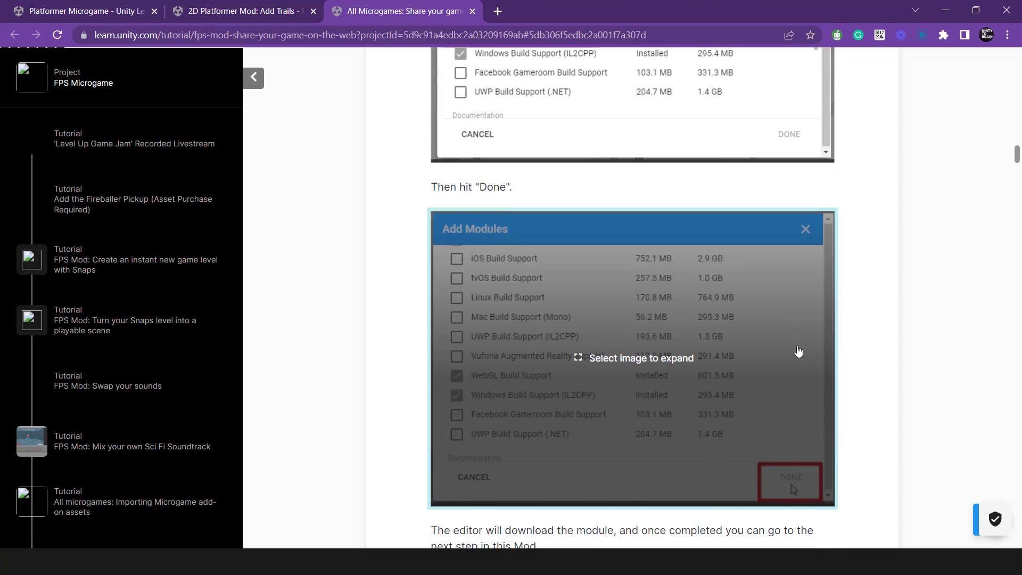
scroll(795, 344, down, 4)
scroll(803, 375, down, 3)
scroll(766, 402, down, 2)
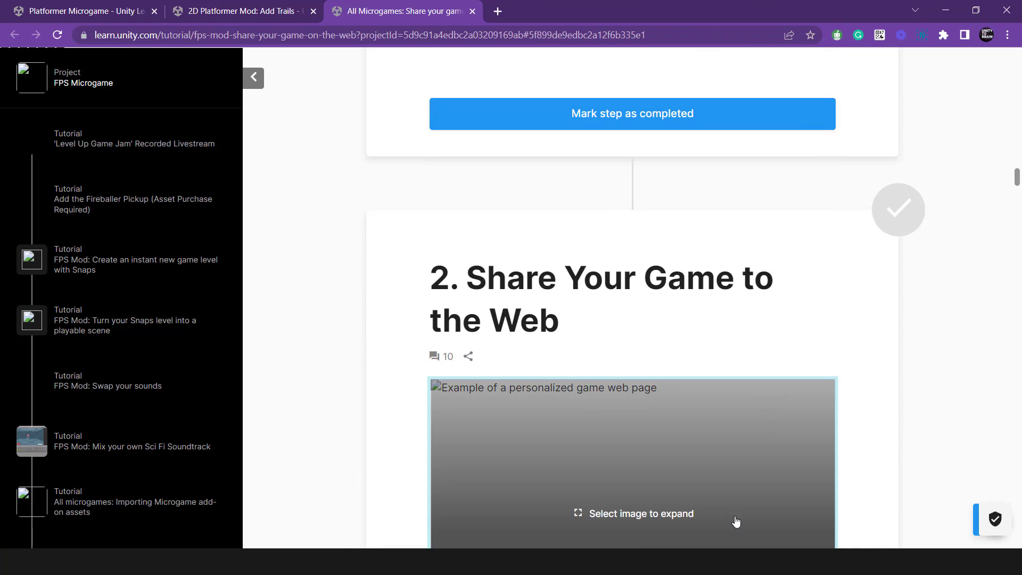
key(alt+Tab)
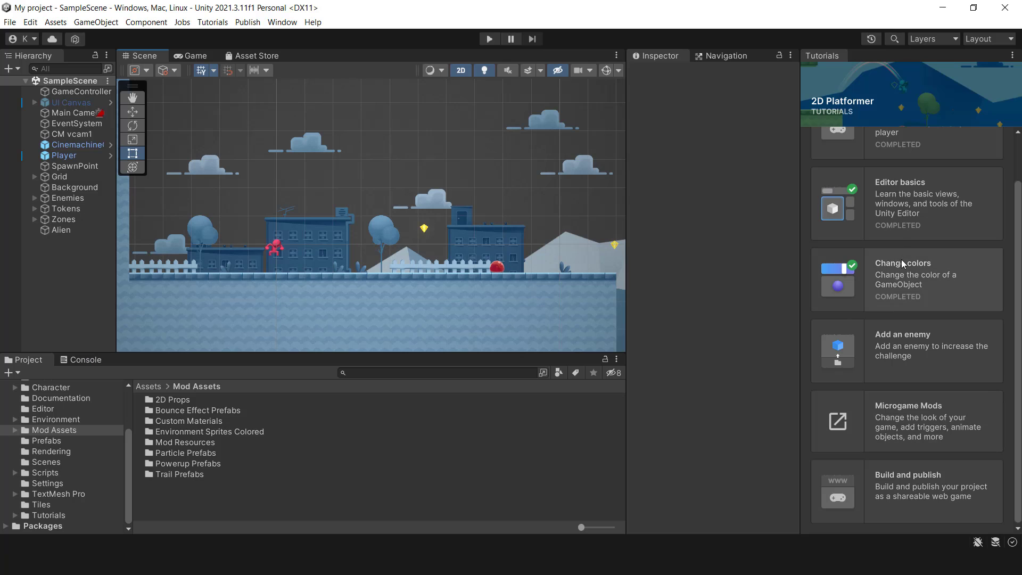
click(915, 490)
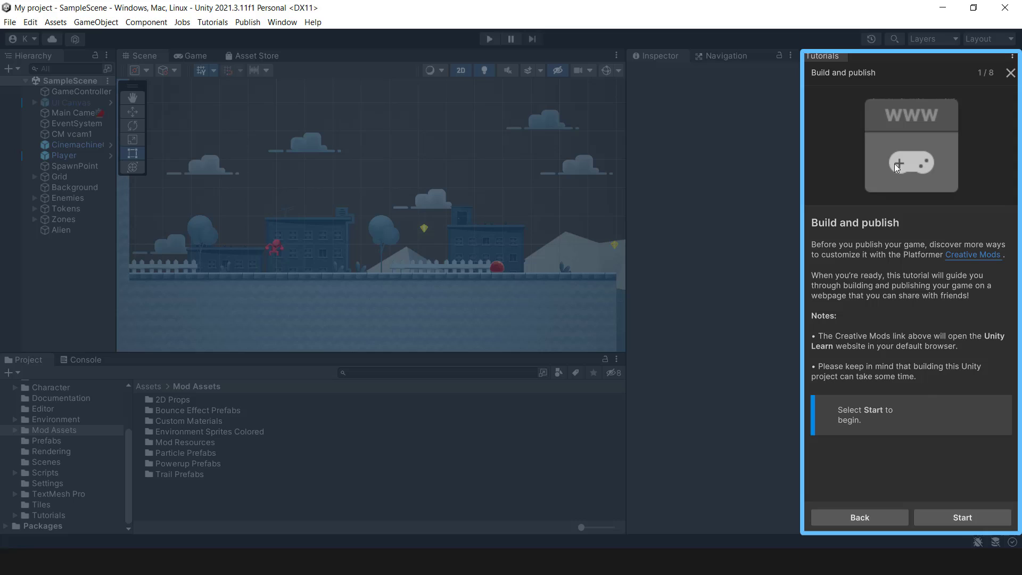
click(951, 520)
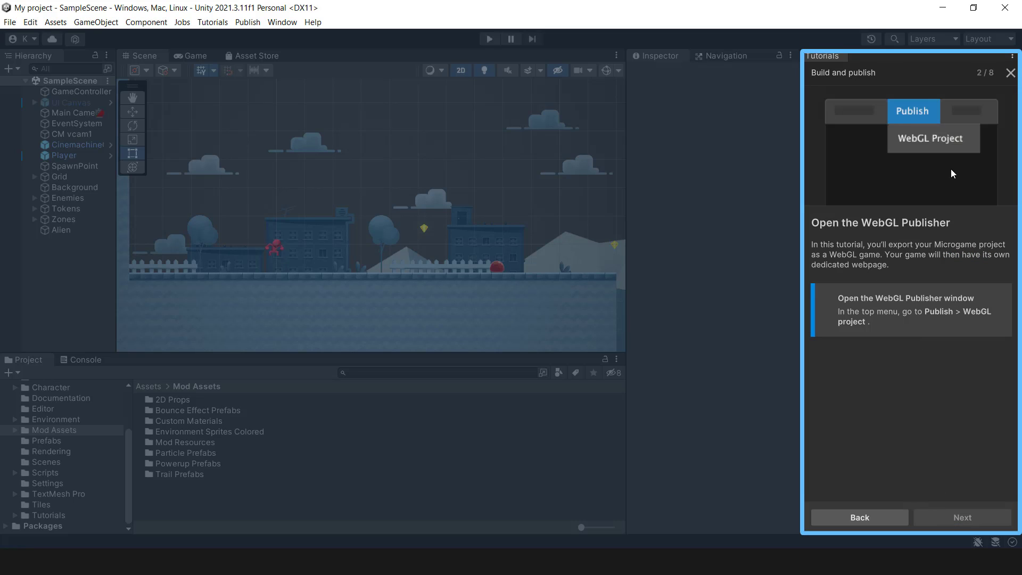
click(248, 23)
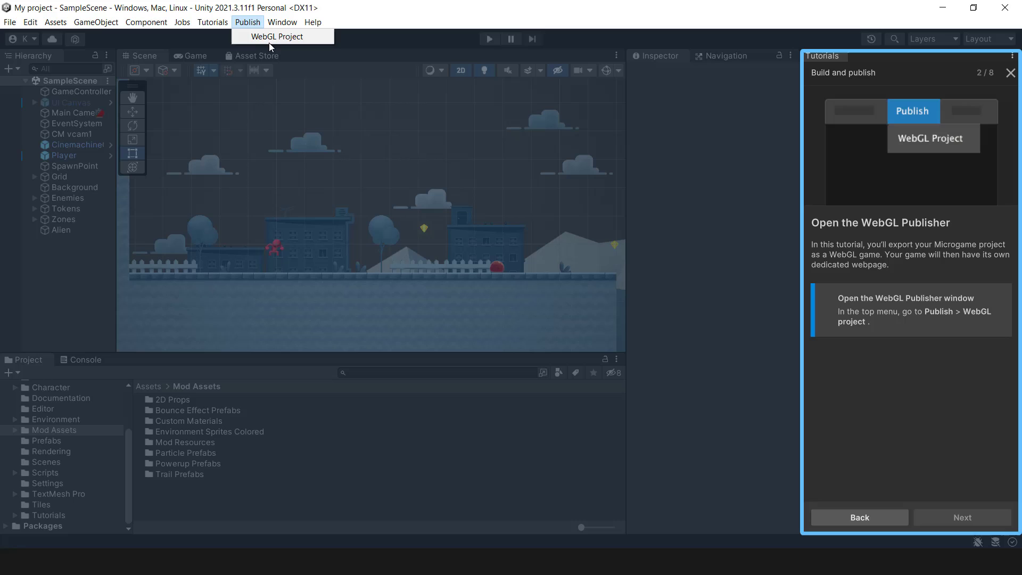
click(277, 38)
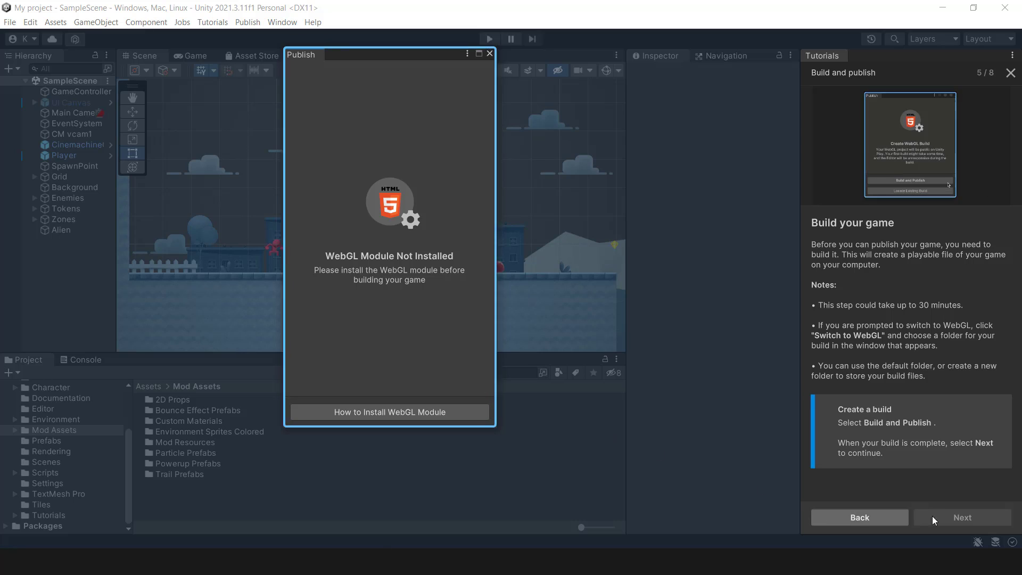
click(489, 54)
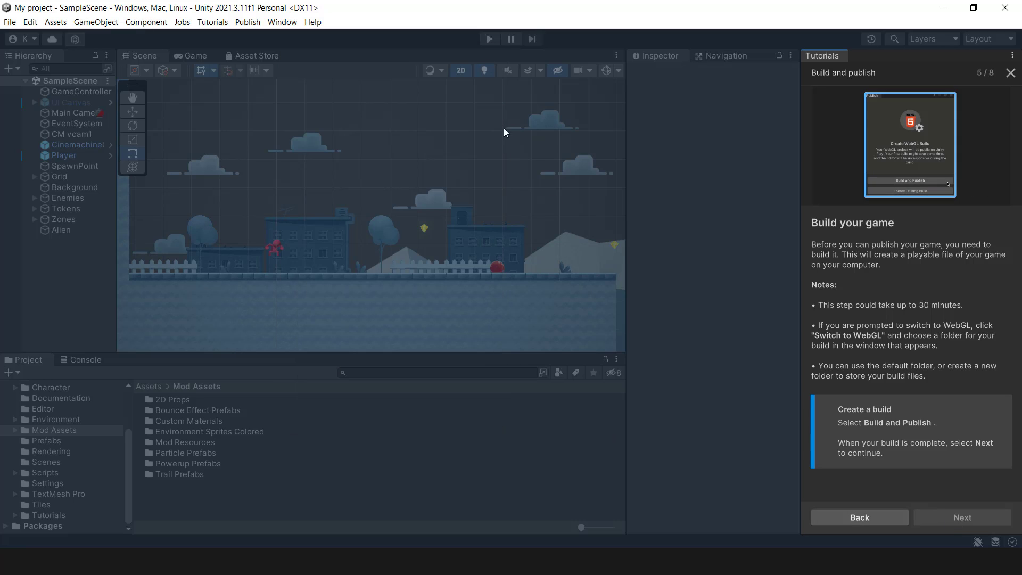
click(1010, 74)
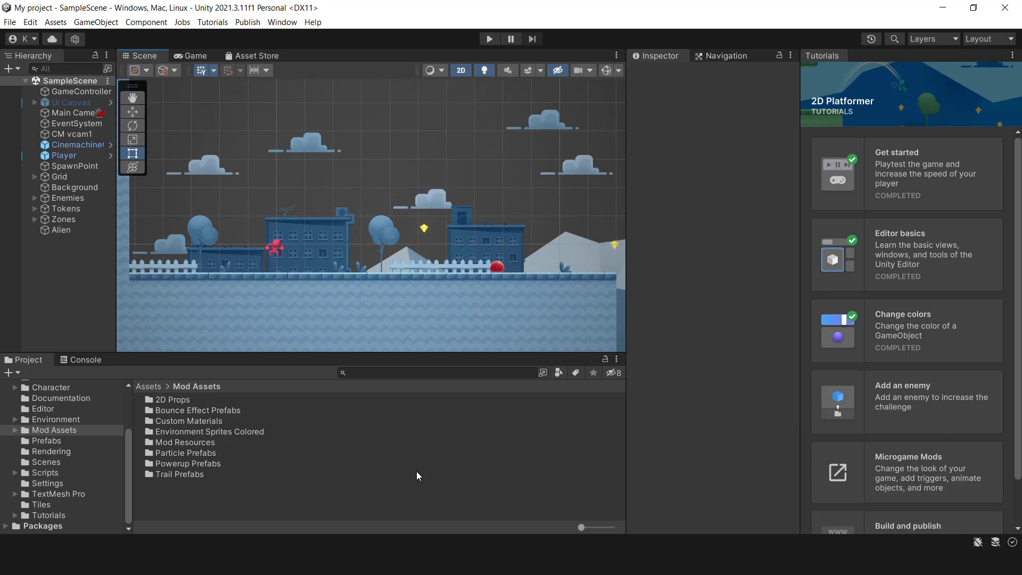
- Open the Scripts > Core folder in the Project window and switch to Rider
click(52, 474)
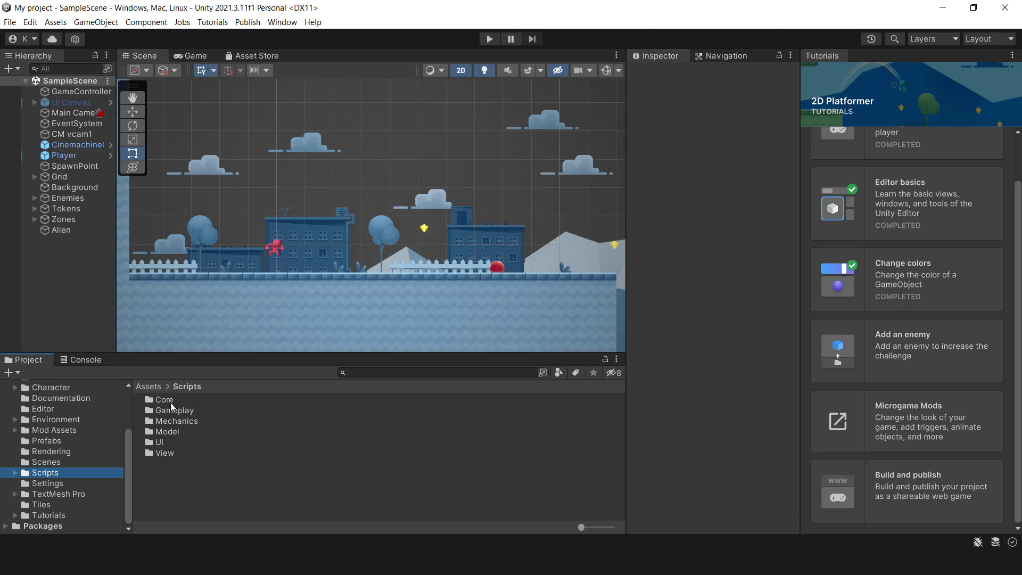
double_click(165, 399)
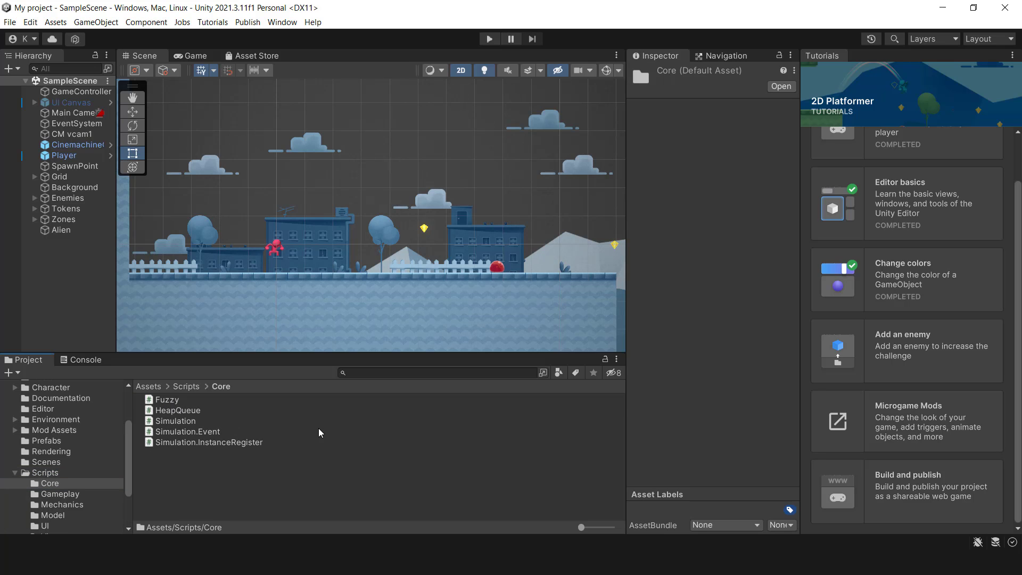
key(alt+Tab)
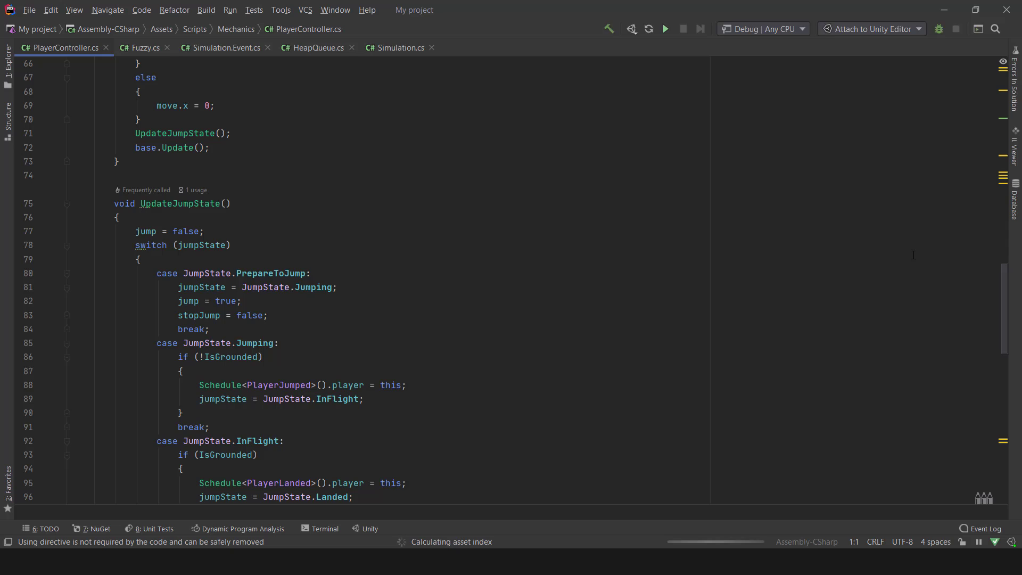
mouse_move(1004, 305)
mouse_down()
mouse_move(1006, 171)
mouse_move(998, 451)
mouse_up()
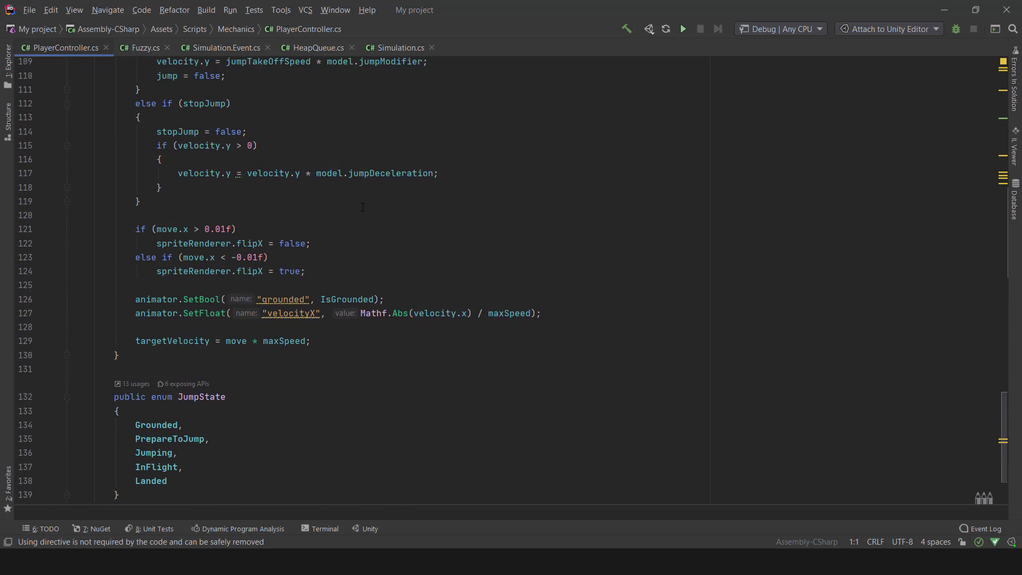
scroll(512, 288, up, 3)
- Leave Rider and show the Audio folder's clips (Collectable, Death, Hurt, jump)
click(943, 9)
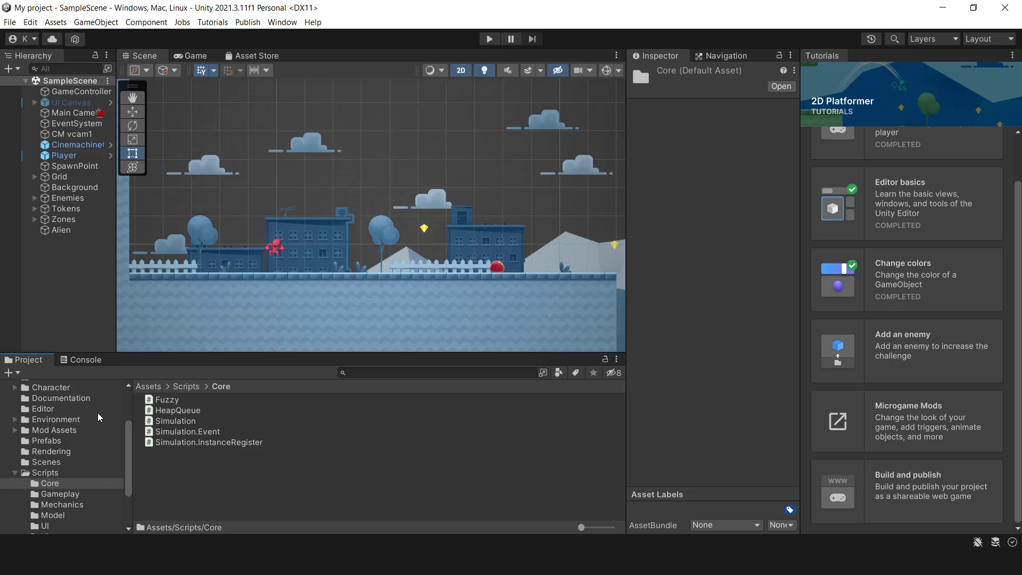
scroll(98, 418, up, 3)
click(44, 450)
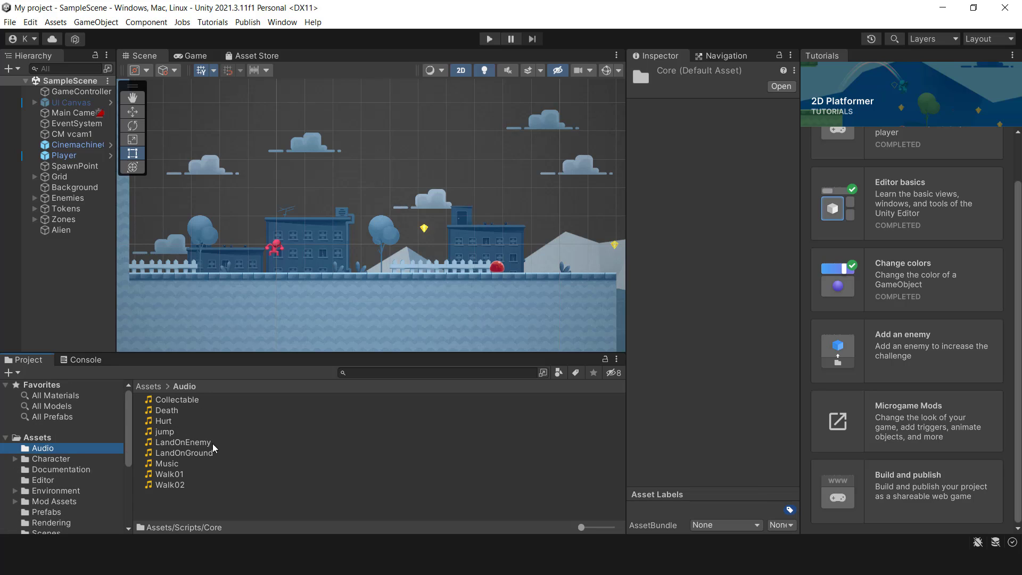